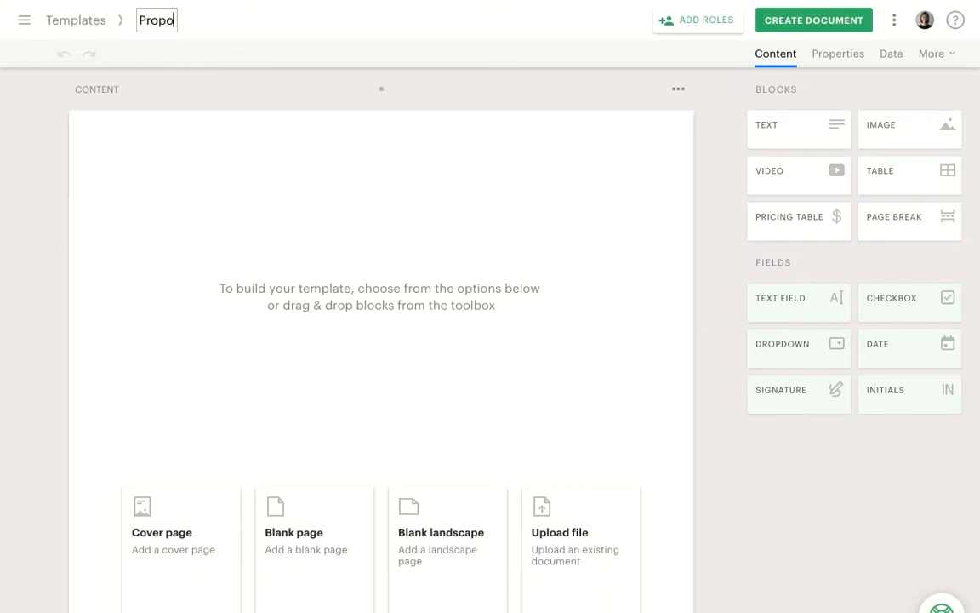
Name the template Proposal Template and add a text block reading "Introduction" in Heading 1 style
text(late)
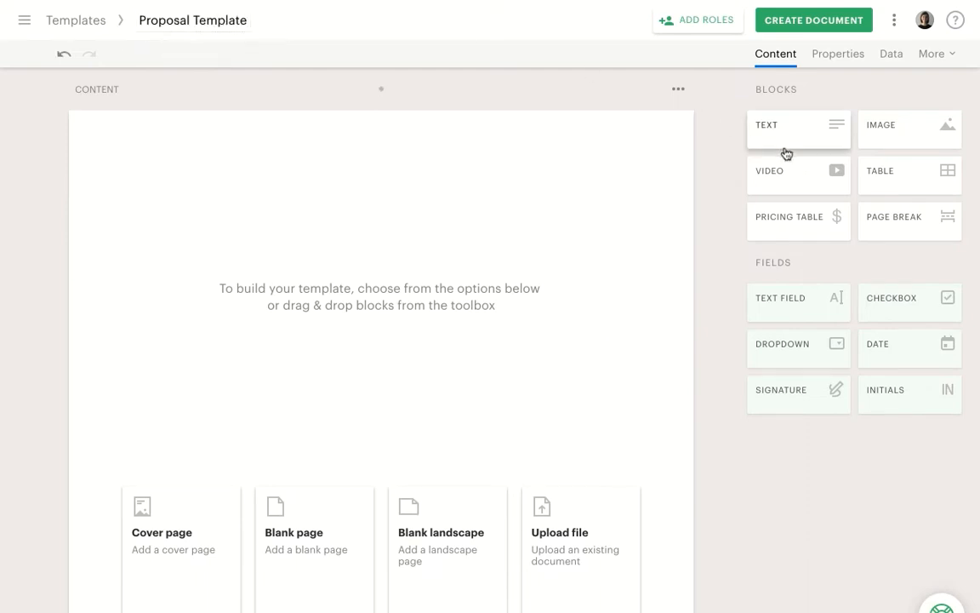
drag(784, 145, 290, 188)
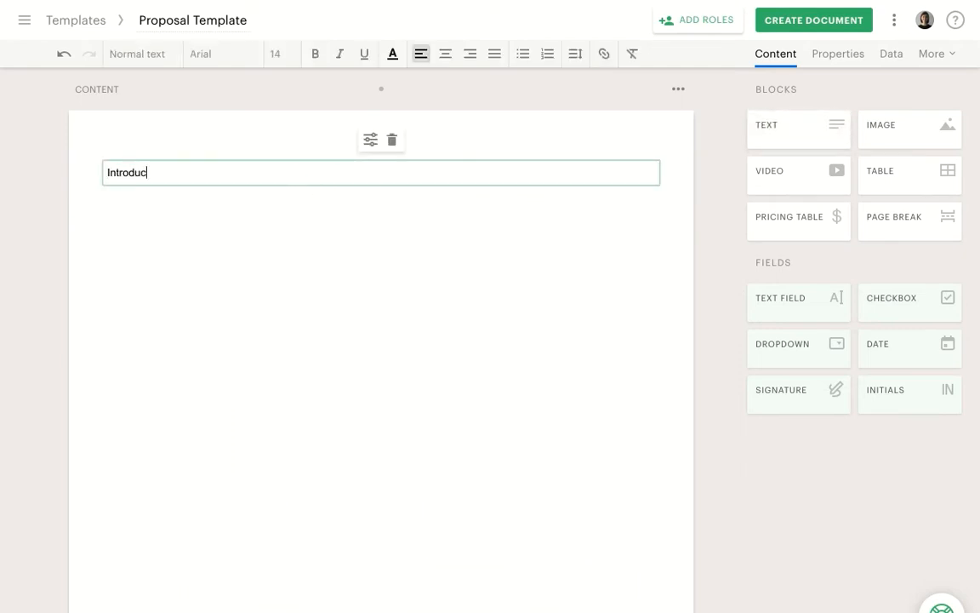
click(145, 56)
click(148, 112)
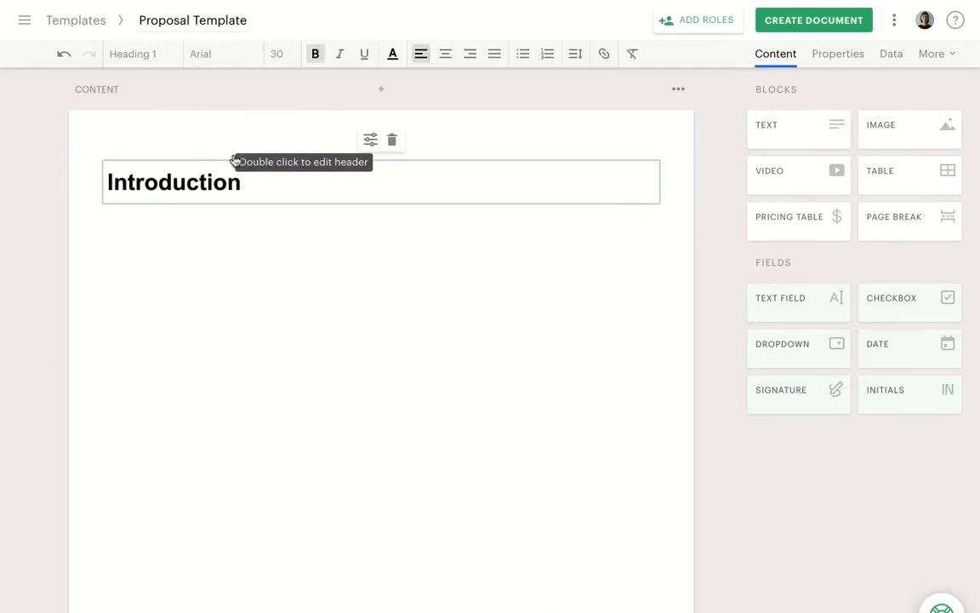
Write the greeting "Dear,", the Acme Inc. maintenance plan paragraph and the CEO's signature lines under the heading, with the signature in bold
key(Return)
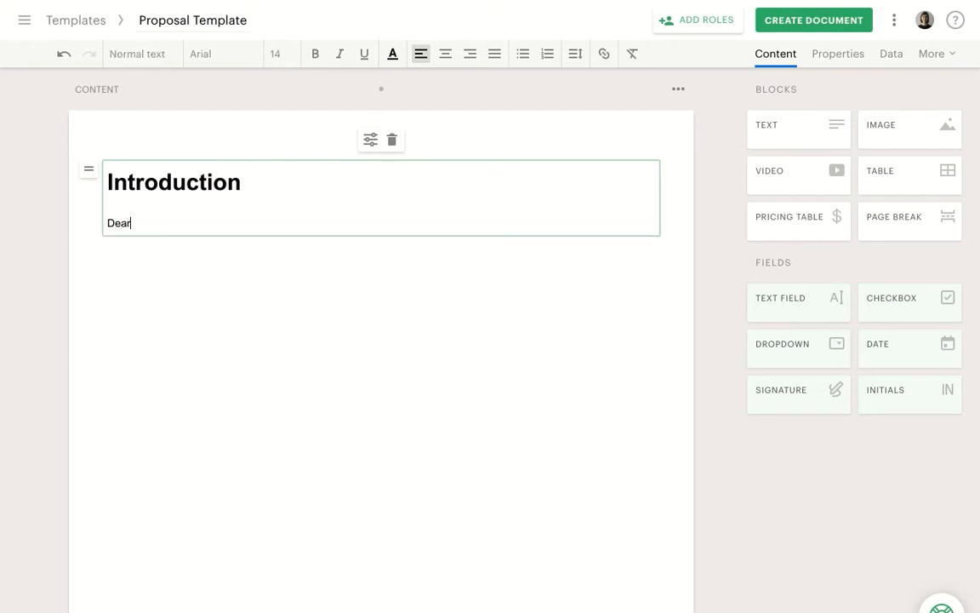
text(Dear,)
key(Return)
text(With years of experience and know-how, the team of Acme Inc. will create and implement a comprehensive maintenance plan and evaluate results consistently. We can also propose plans to optimize your equipment management and minimize your maintenance costs. Jason Miller, CEO Acme Inc.)
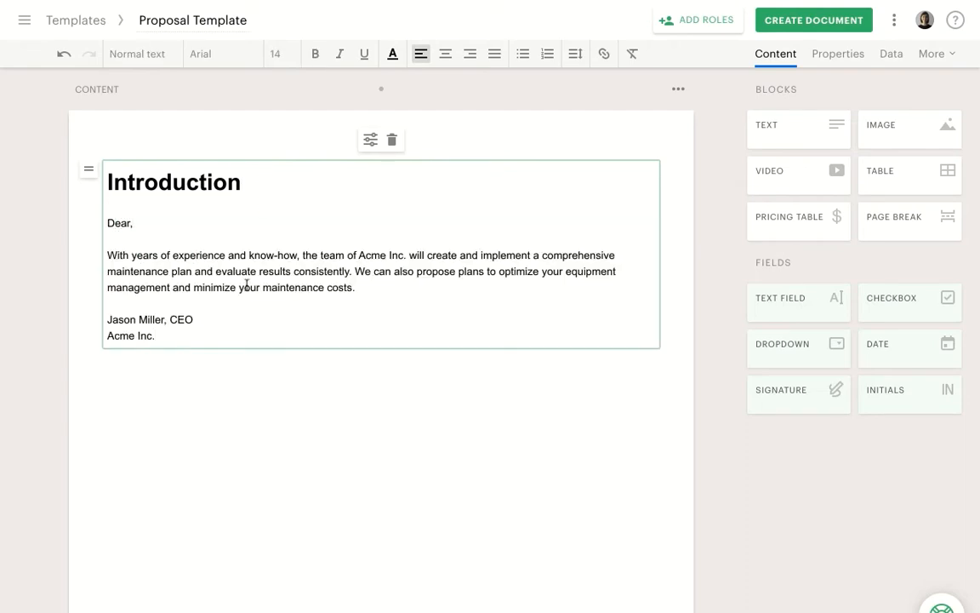
drag(161, 338, 107, 318)
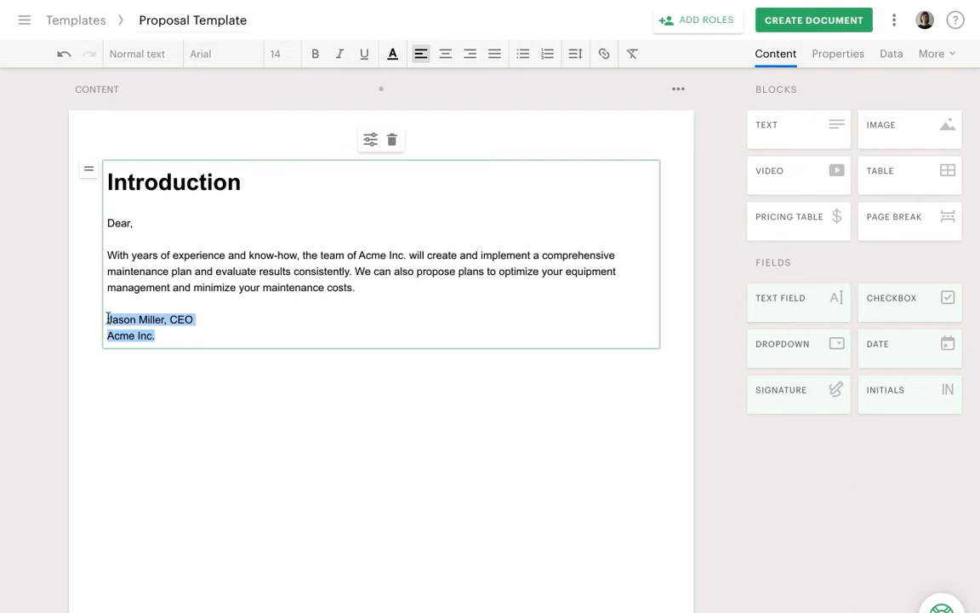
key(ctrl+b)
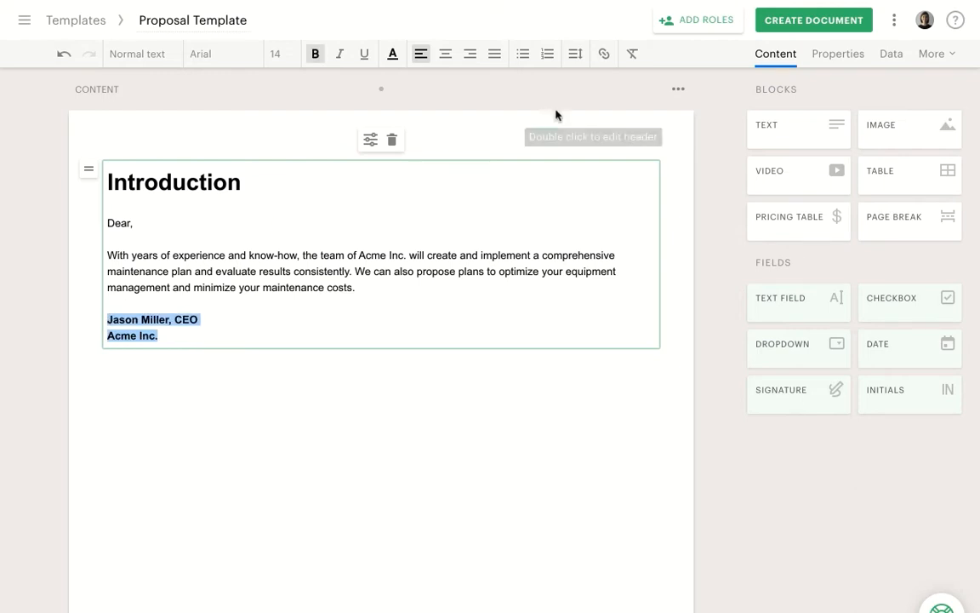
Add the roles Client and Sender to the template
click(681, 21)
text(Client)
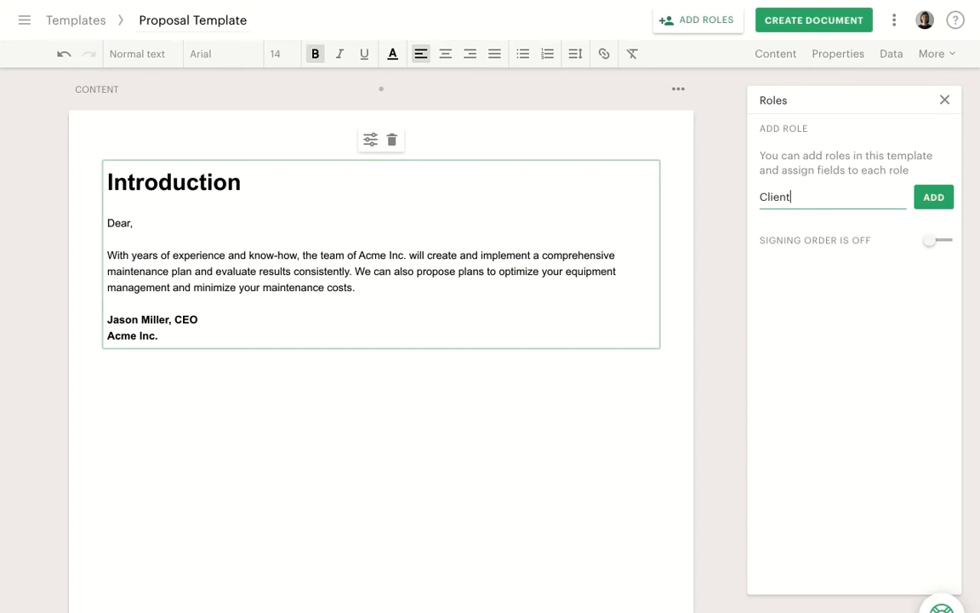
key(Return)
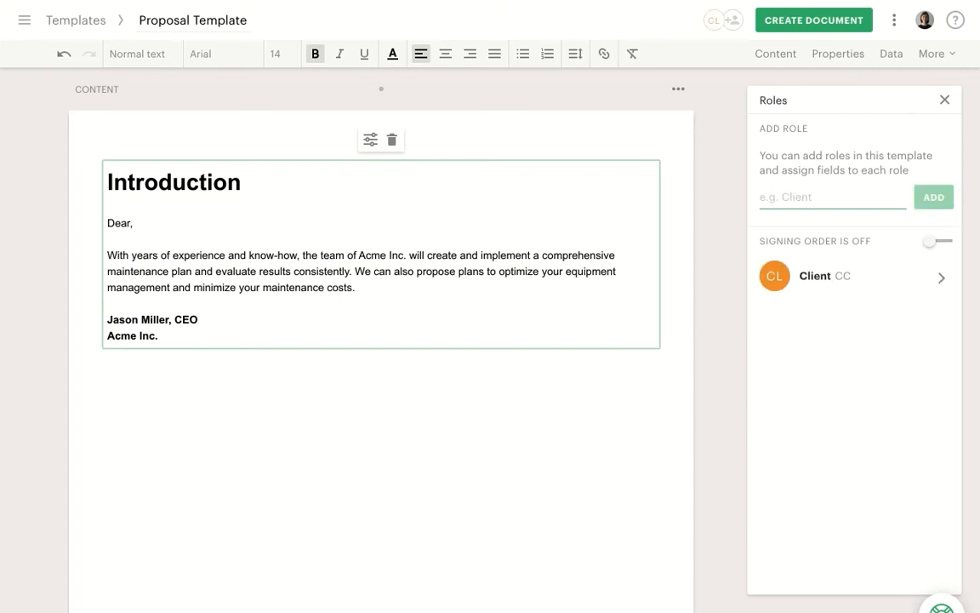
text(Sender)
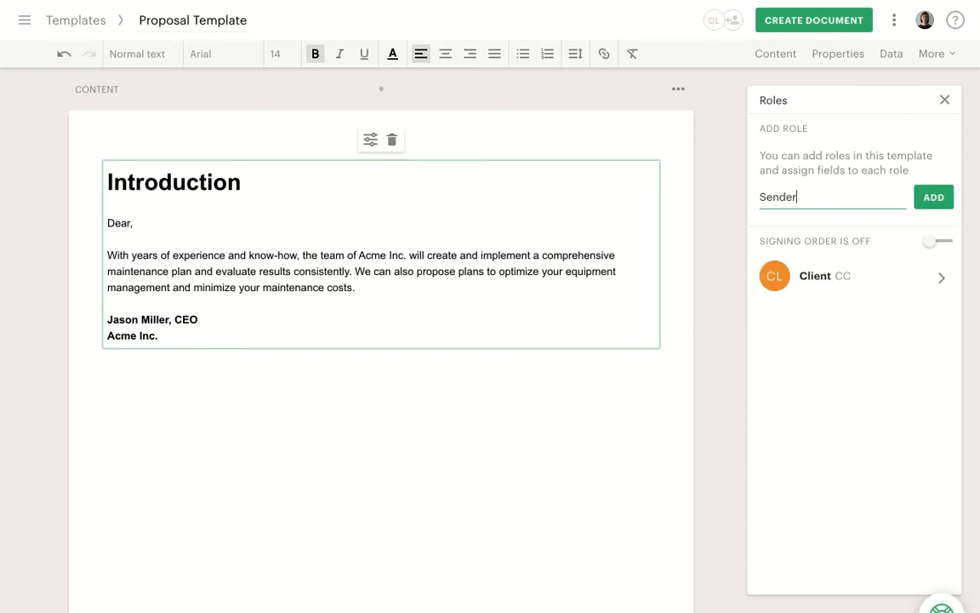
key(Return)
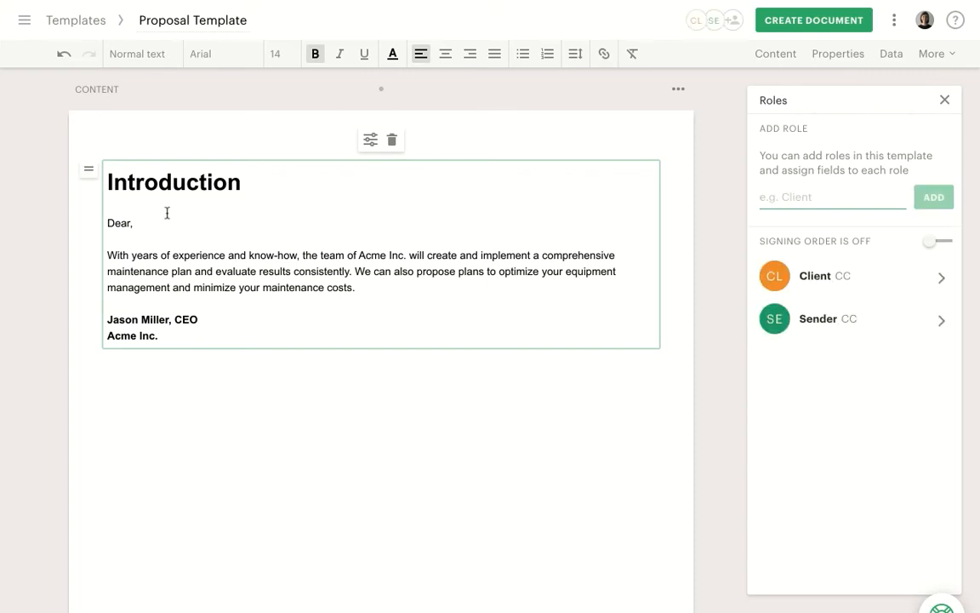
Insert the Client.FirstName variable between "Dear" and the comma, and close the roles settings
click(130, 222)
text(,)
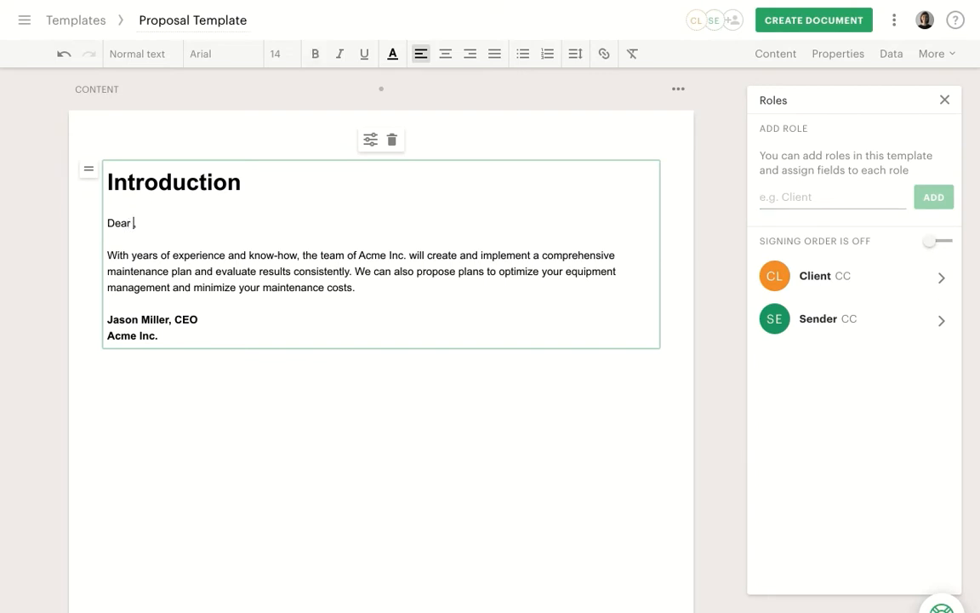
text([)
click(93, 289)
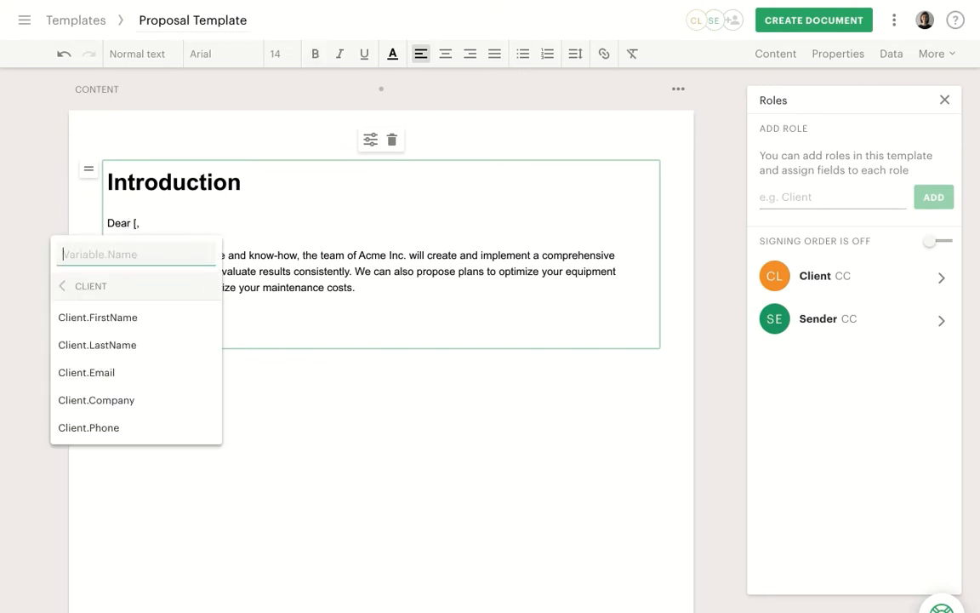
click(98, 317)
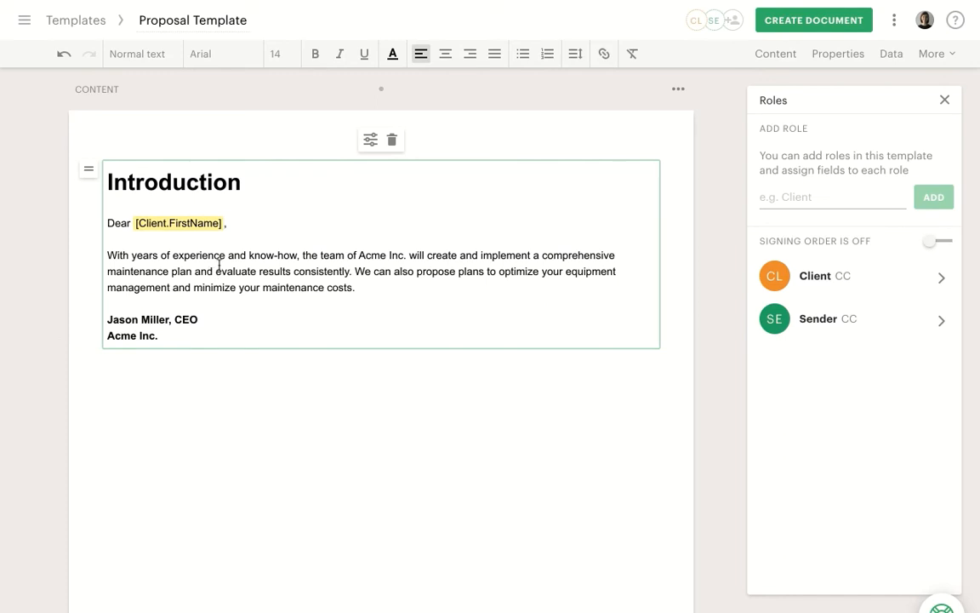
click(243, 387)
click(943, 101)
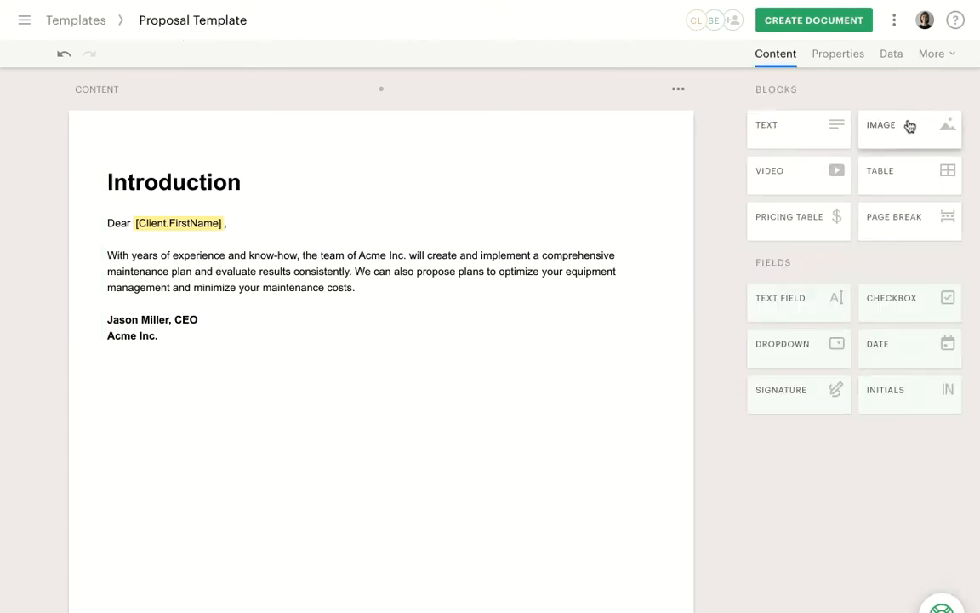
Add an image block beside the introduction text, upload the portrait photo and narrow the image column
drag(908, 125, 643, 247)
click(541, 202)
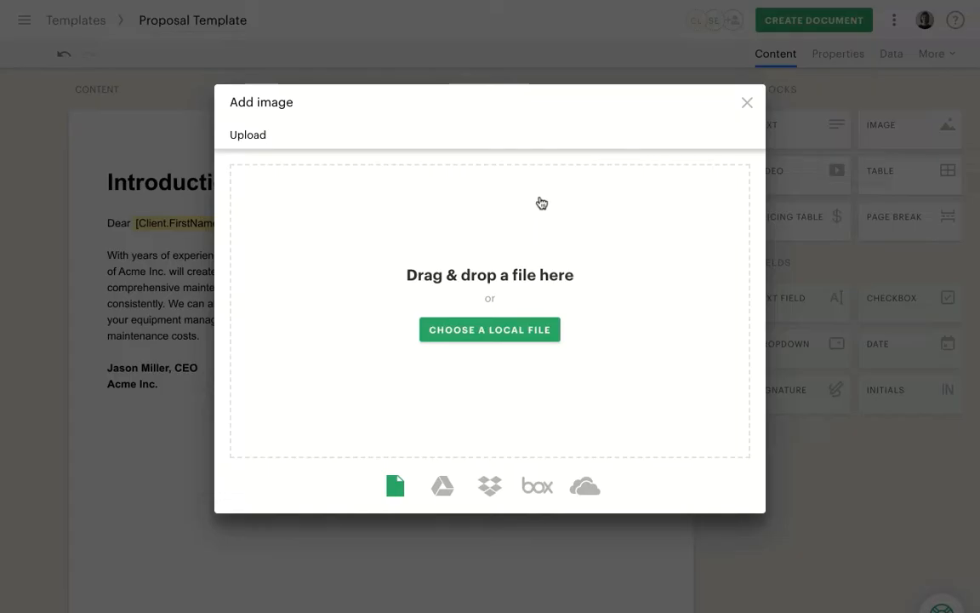
drag(298, 45, 495, 232)
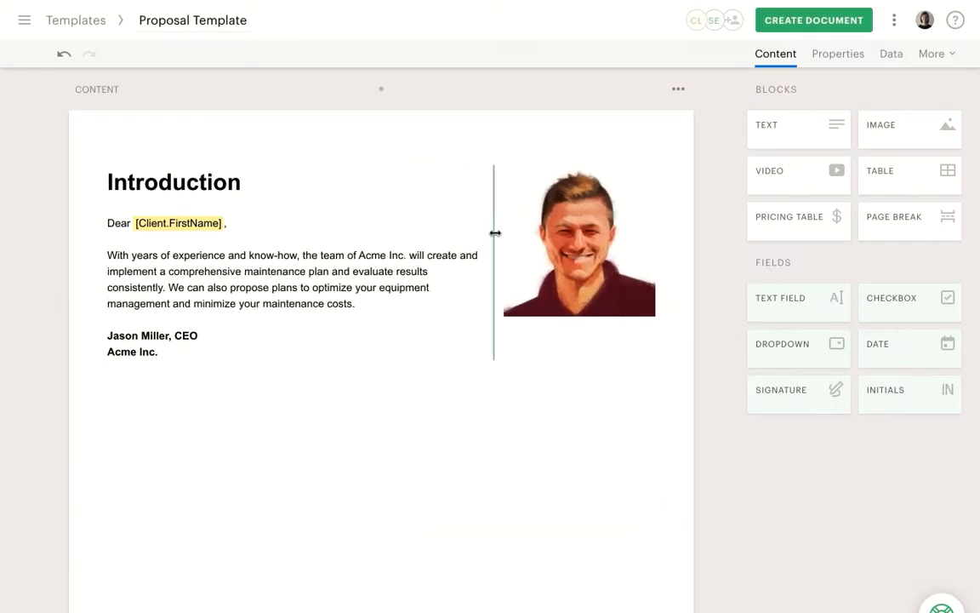
Add a text block reading "Video presentation" in Heading 1 style below the introduction
mouse_move(794, 129)
mouse_down()
mouse_move(372, 390)
mouse_move(363, 405)
mouse_up()
text(Video presentation)
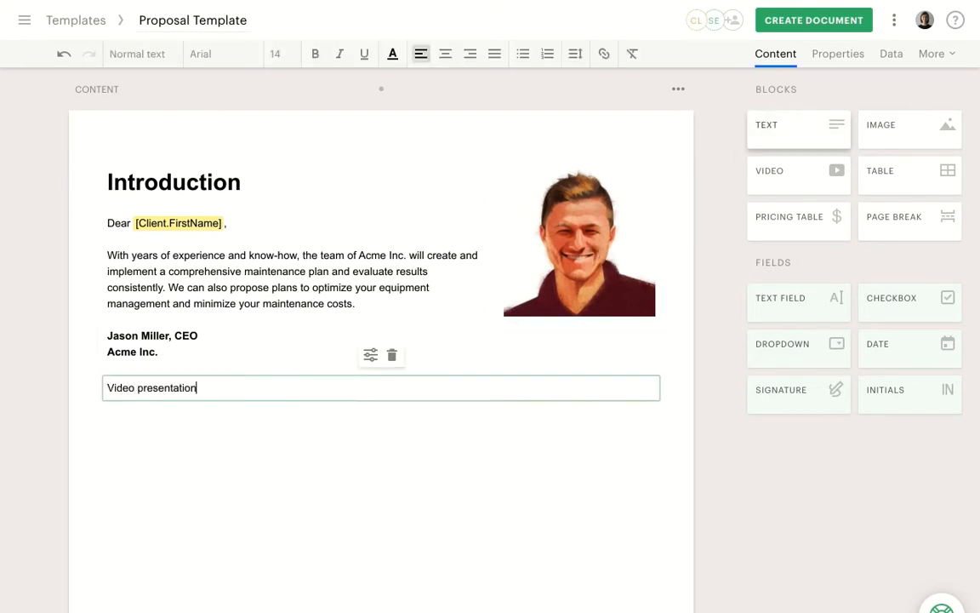
click(150, 61)
click(157, 110)
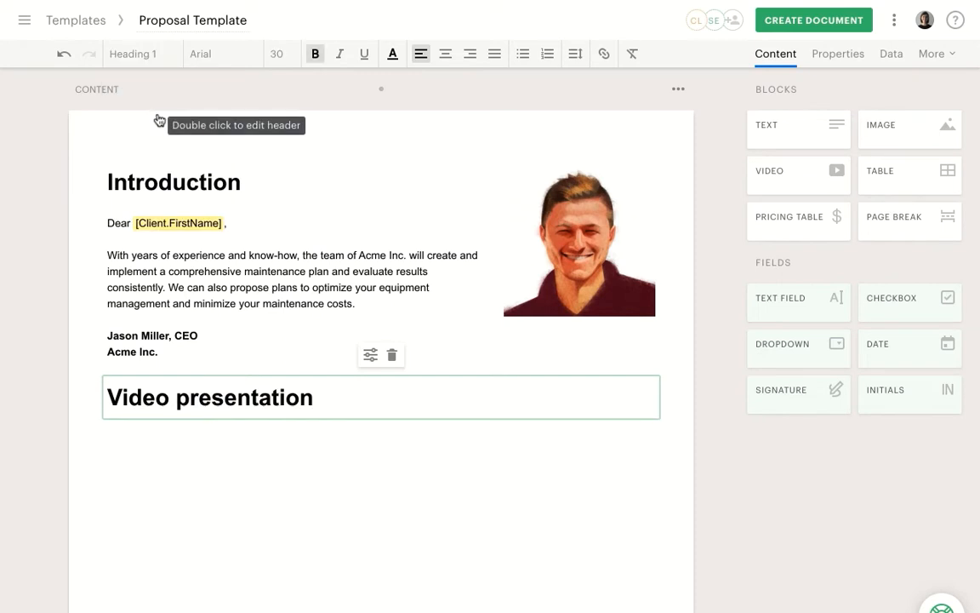
click(586, 540)
drag(792, 186, 452, 459)
click(410, 461)
text(https://www.youtube.com/watch?v=69bkCjl4jkQ)
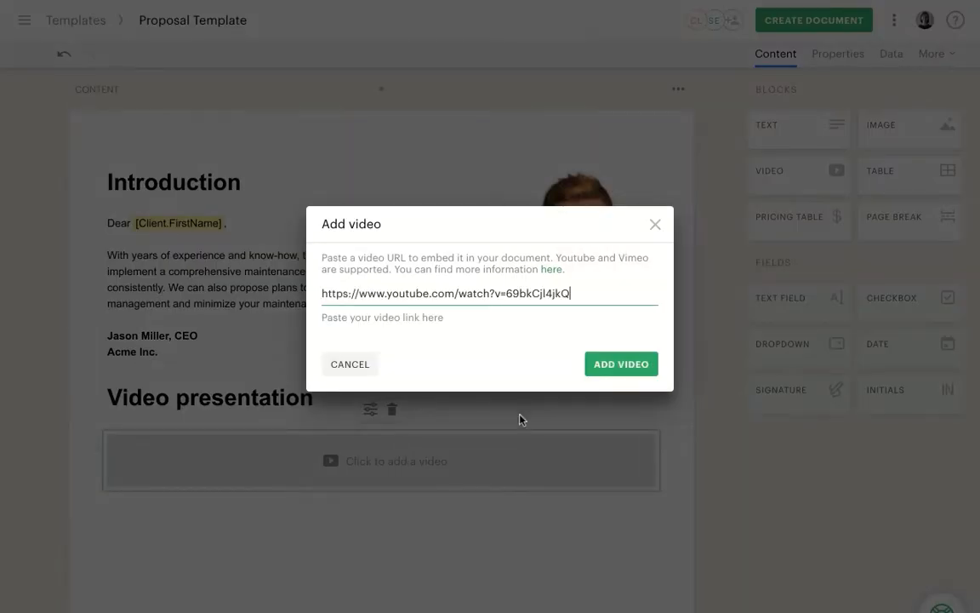
click(615, 371)
Add a text block reading "Pricing" in Heading 1 style below the video
scroll(615, 371, down, 3)
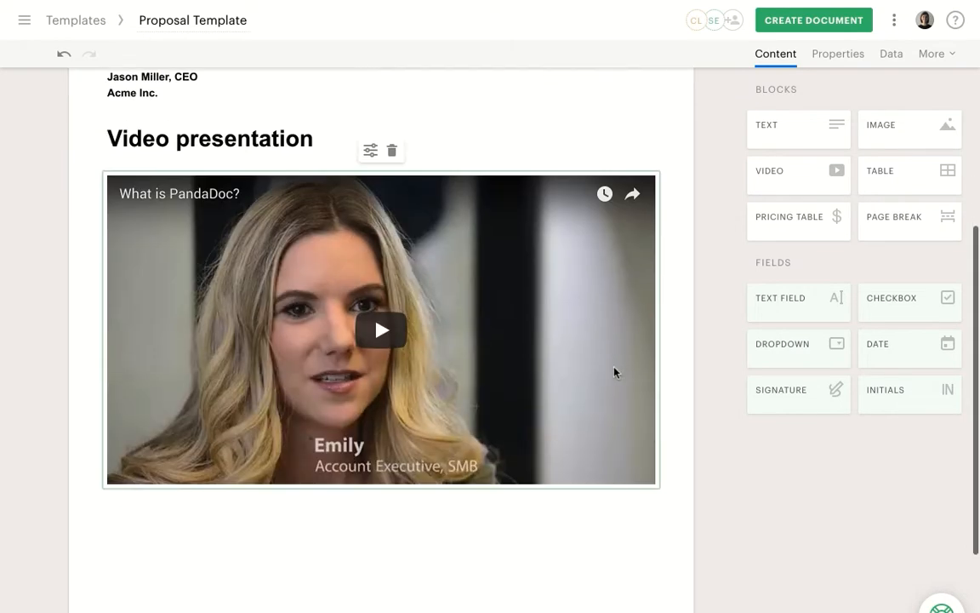
scroll(614, 371, down, 1)
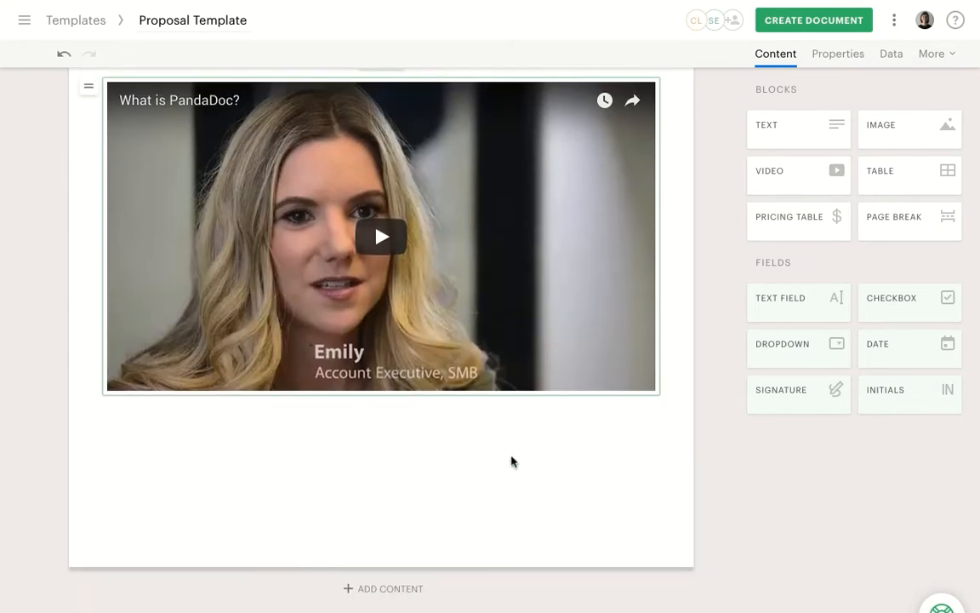
drag(754, 119, 479, 457)
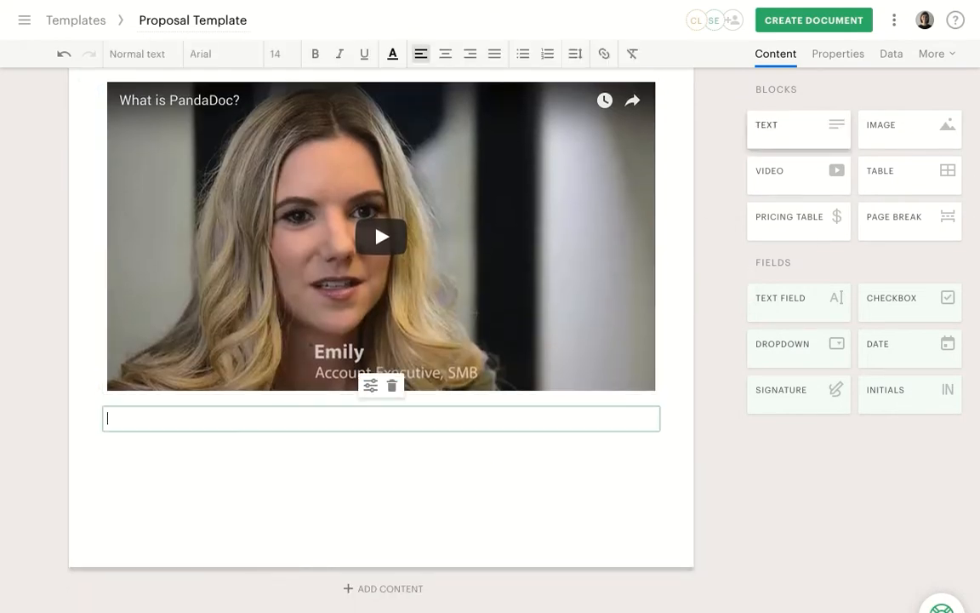
text(Pricing)
click(128, 54)
click(136, 107)
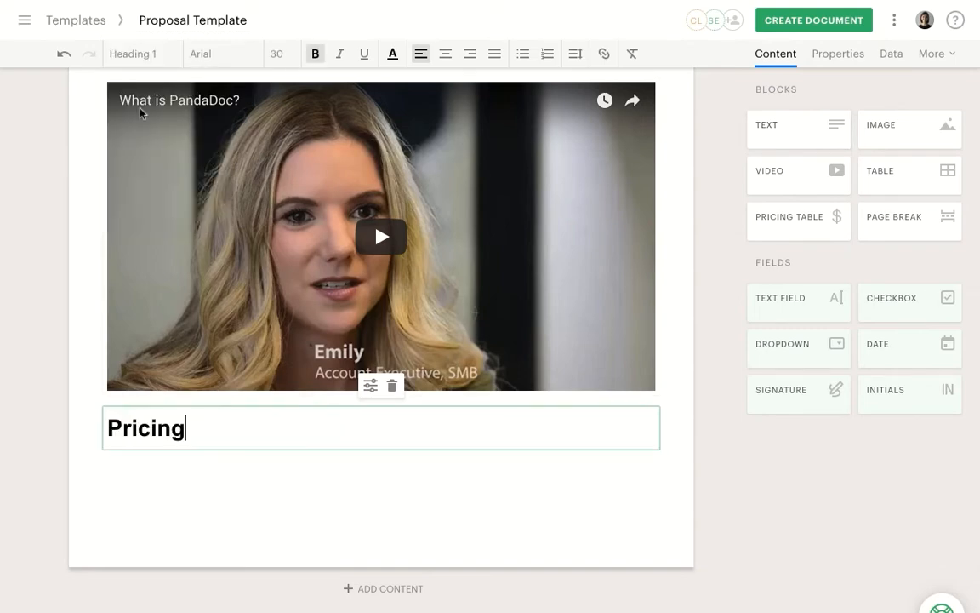
Insert a pricing table under the Pricing heading and fill it from the catalog with the black, cyan, magenta, white and yellow 220ml Neoflex Ink Cartridges
drag(808, 219, 527, 479)
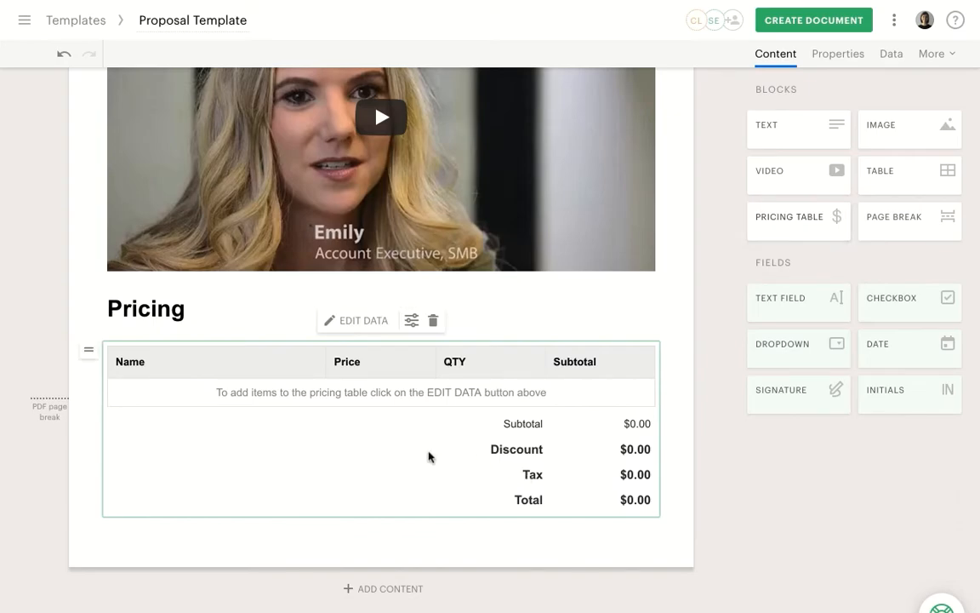
click(364, 319)
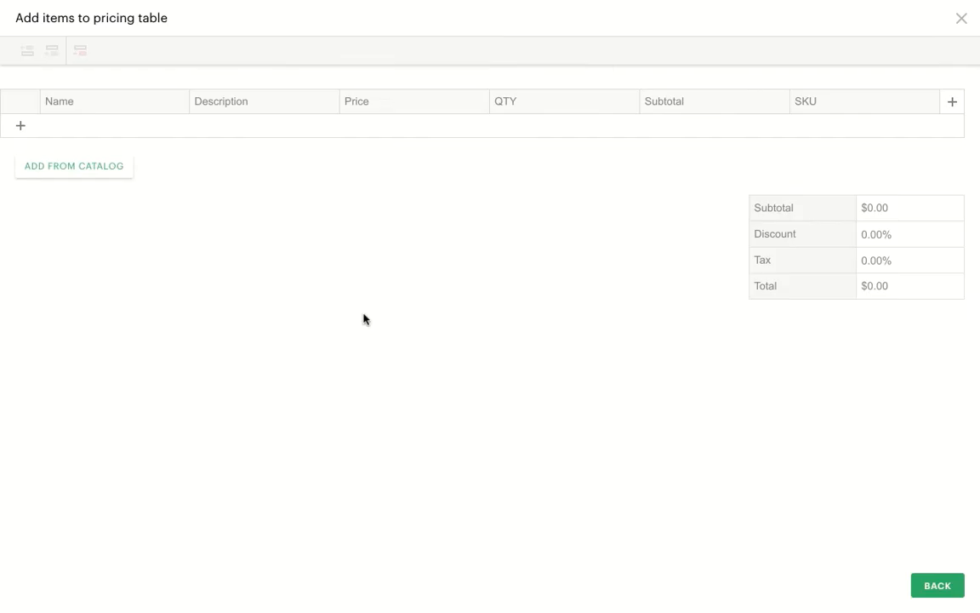
click(119, 168)
click(146, 139)
click(148, 167)
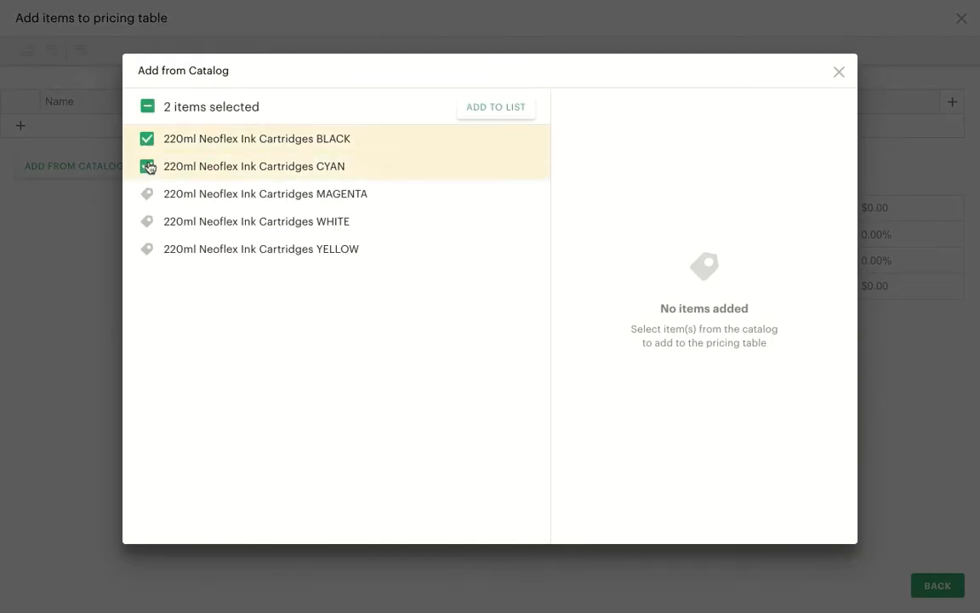
click(146, 194)
click(146, 221)
click(147, 250)
click(485, 108)
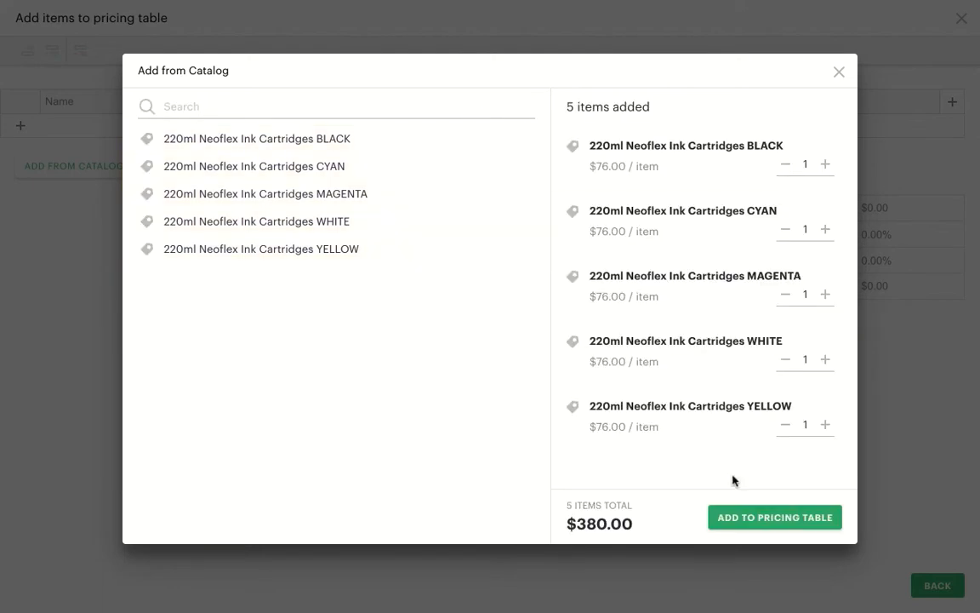
click(751, 516)
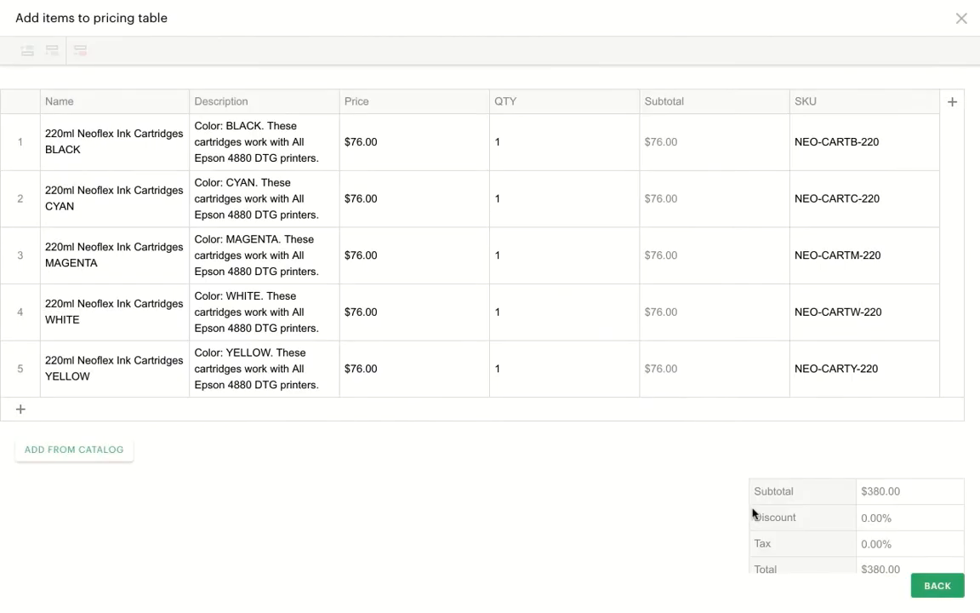
Set the pricing table's discount to 5% and its tax to 21%, and return to the template
click(883, 518)
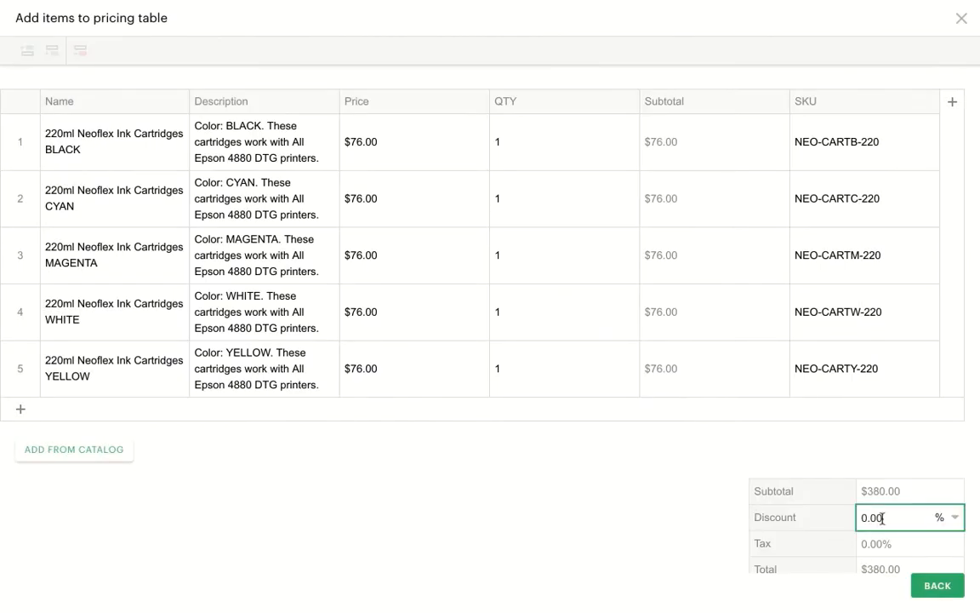
key(Return)
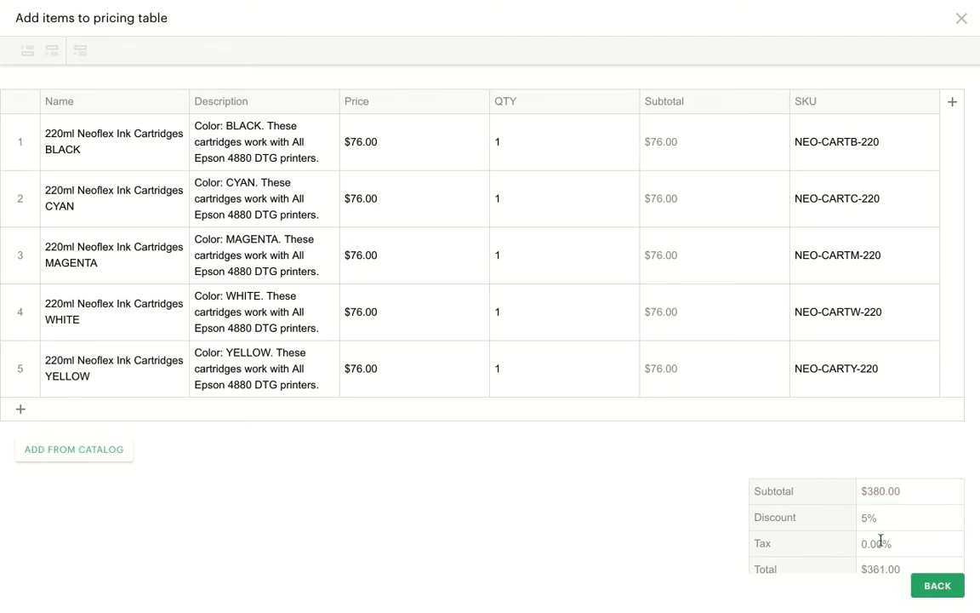
click(872, 542)
text(20)
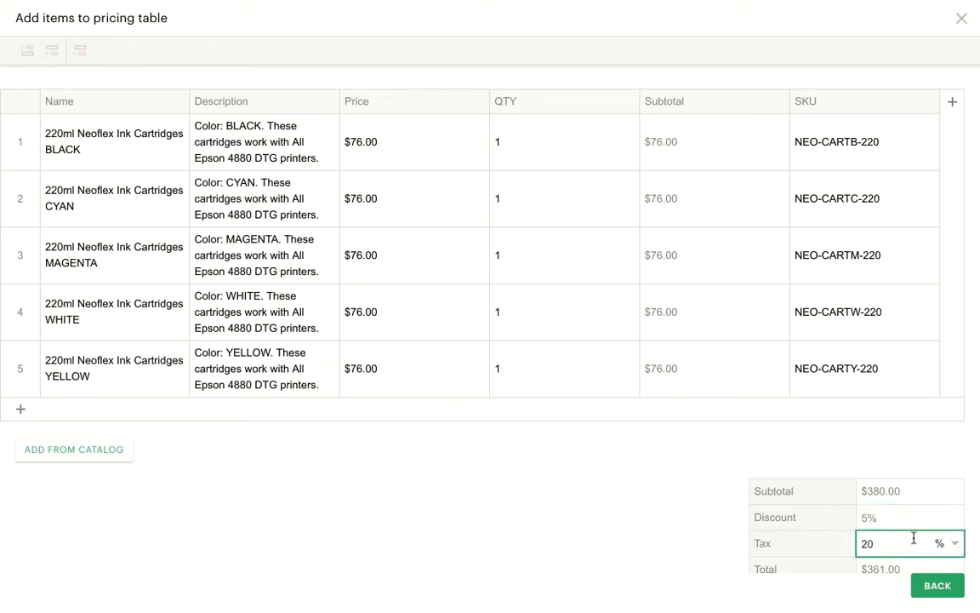
key(BackSpace)
text(1)
key(Return)
scroll(732, 552, down, 1)
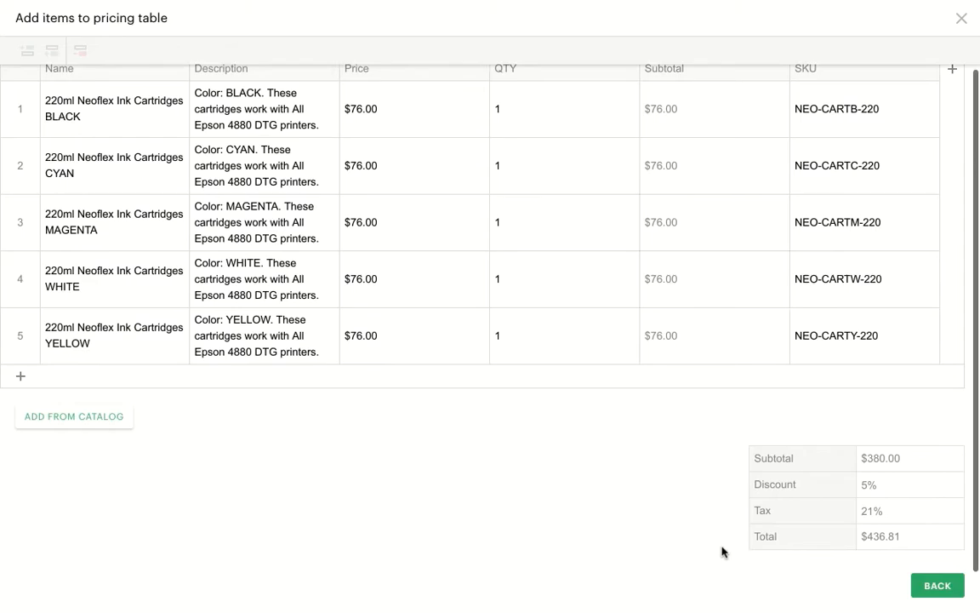
click(922, 583)
Hide the pricing table's Subtotal column and widen its Name column so each description fits on one line
scroll(586, 547, down, 3)
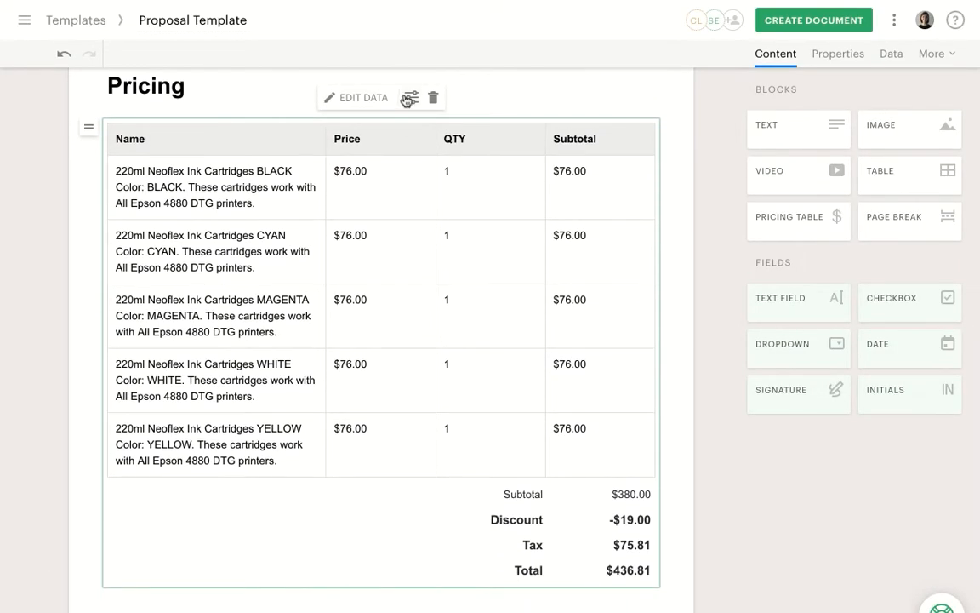
click(409, 98)
click(838, 226)
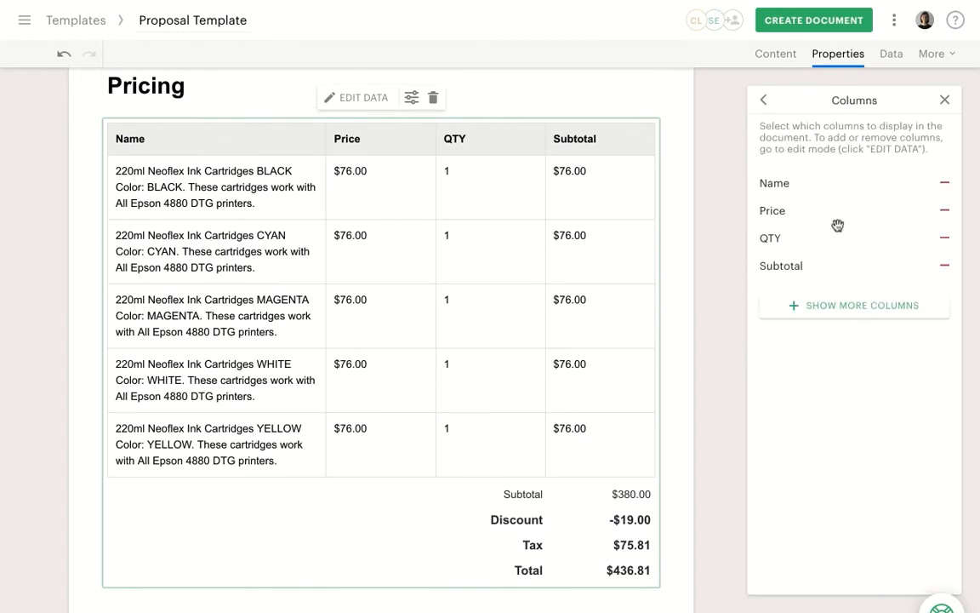
click(945, 266)
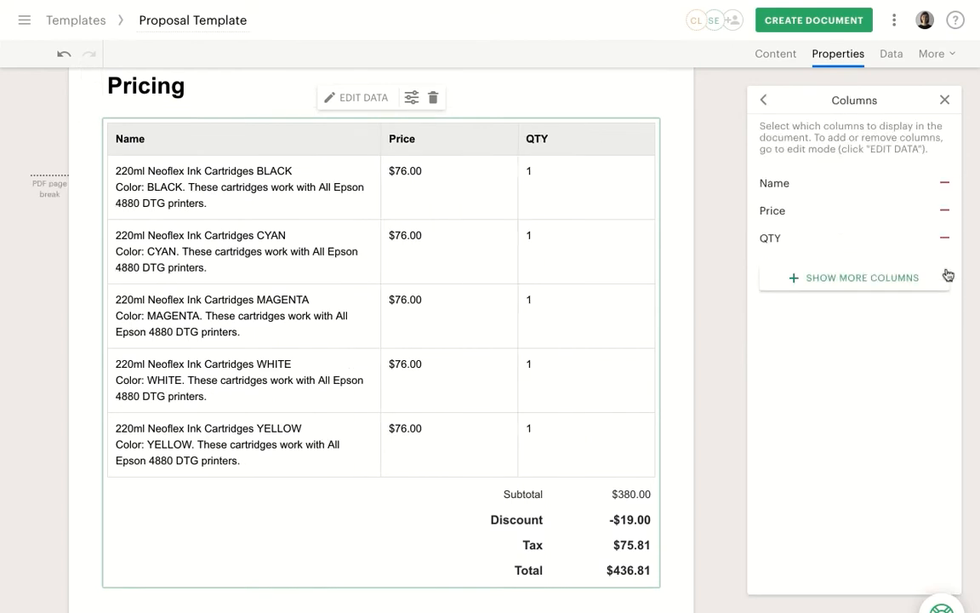
click(945, 102)
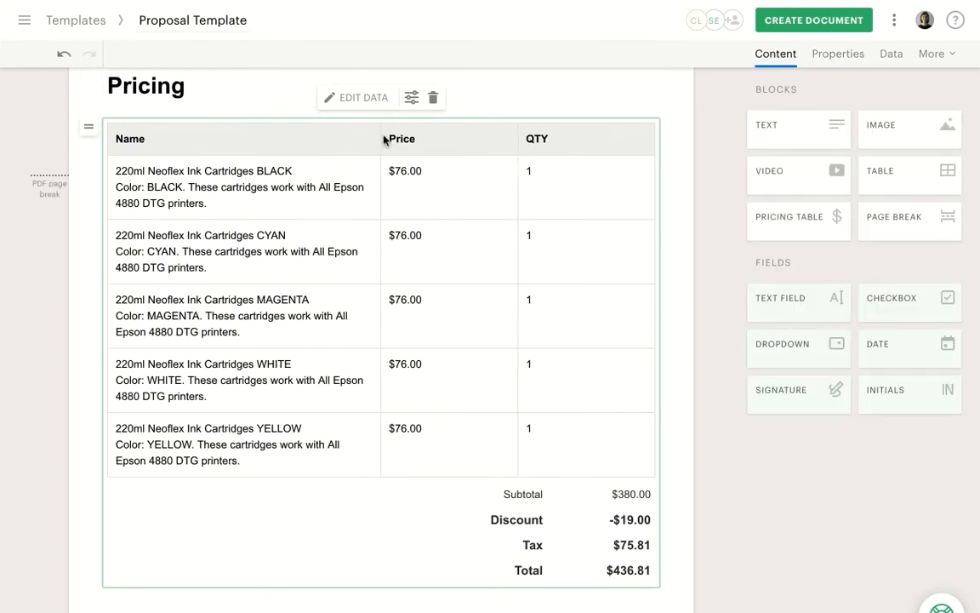
drag(381, 138, 497, 138)
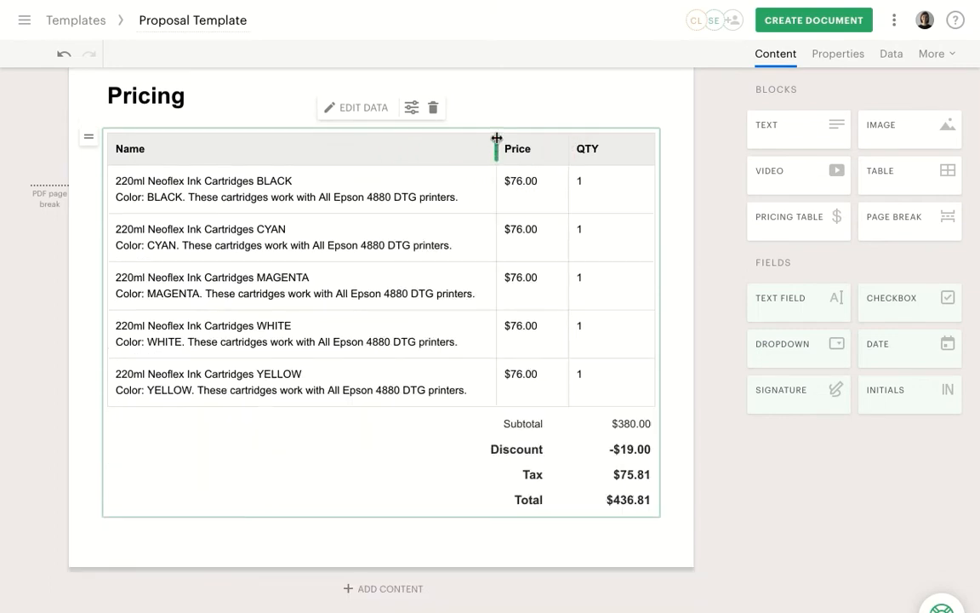
Insert a page break directly above the Pricing heading
scroll(43, 175, up, 2)
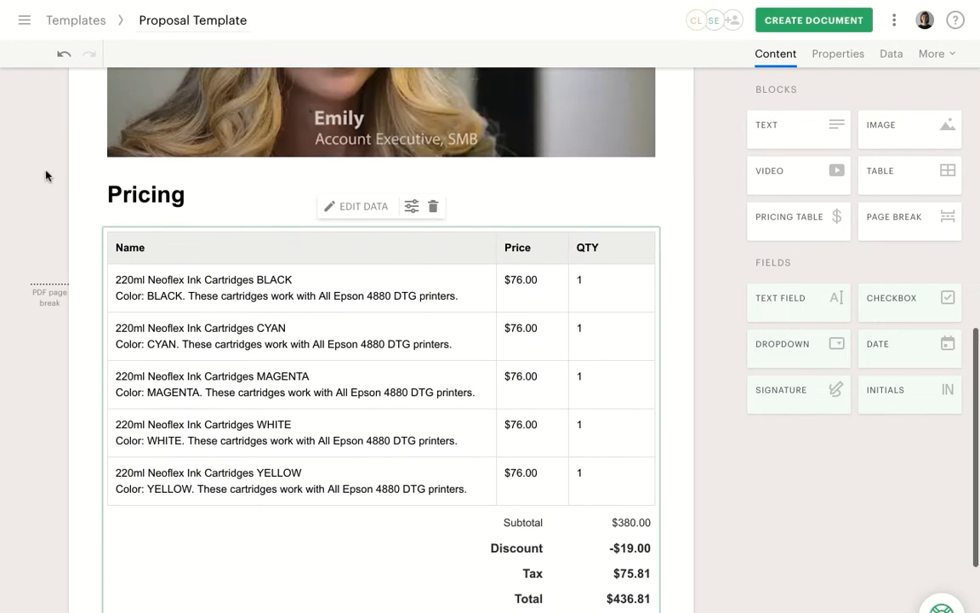
drag(909, 220, 549, 181)
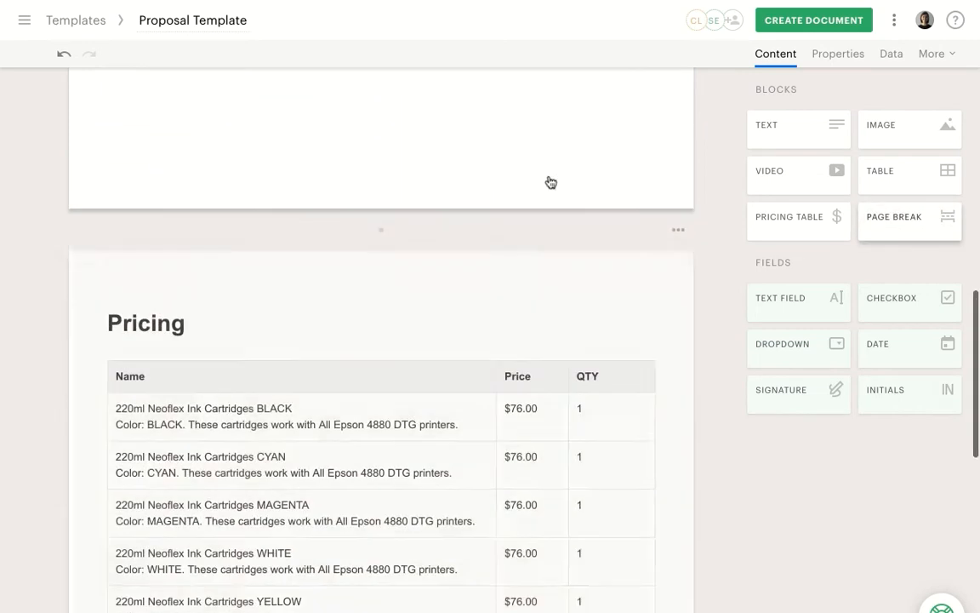
Add a text block below the pricing table with "Subscription agreement" in Heading 1 style and the undersigned-subscriber paragraph beneath it
scroll(549, 181, down, 3)
scroll(474, 153, down, 3)
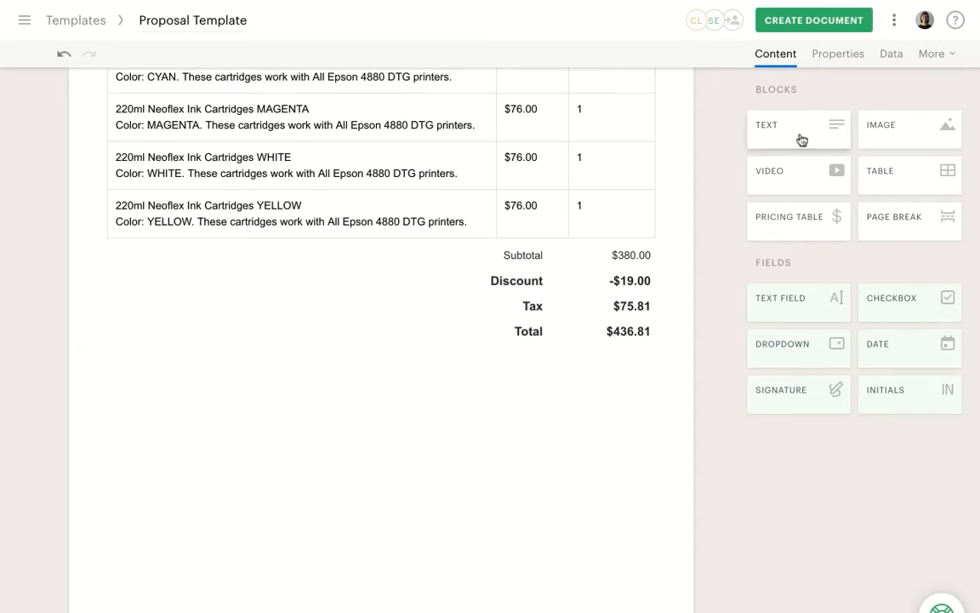
drag(798, 136, 432, 377)
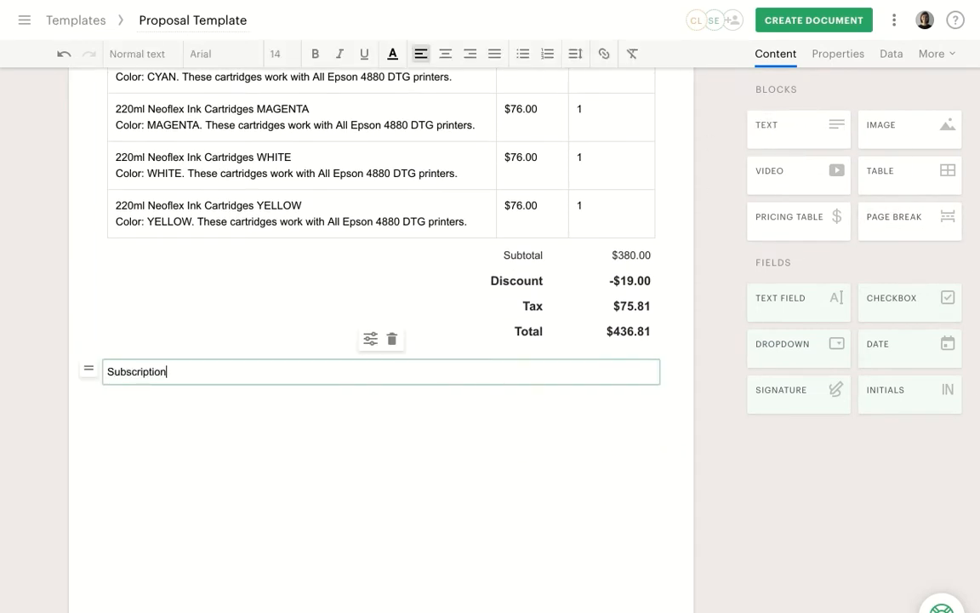
click(136, 54)
click(149, 108)
key(Return)
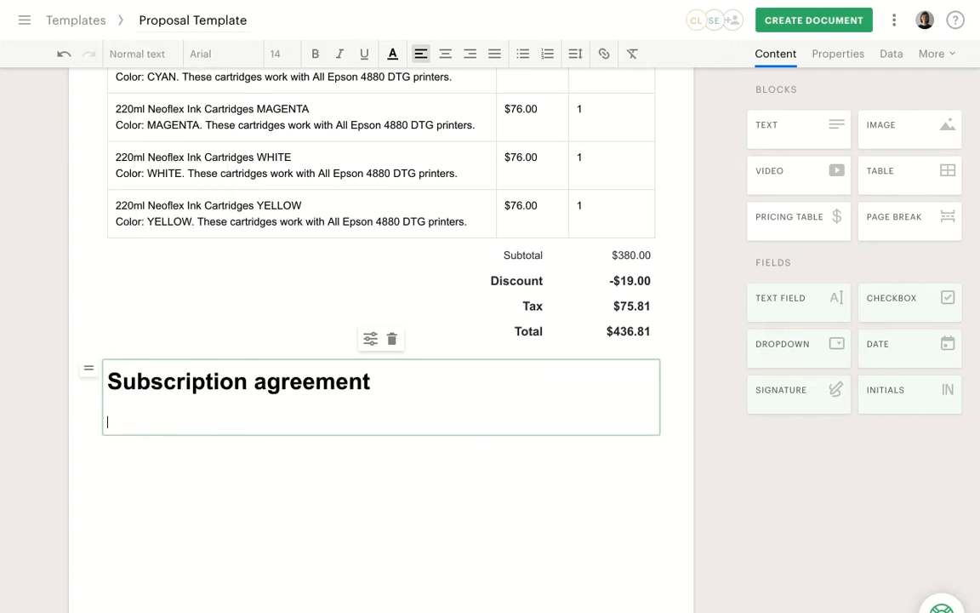
text(The undersigned, __________, having its principal place of business at __________, (the "Subscriber") hereby subscribes for the Membership Interests ("Membership Interests"), pursuant to the terms of the Private Offering Memorandum (the "Memorandum"), issued by Quote Roller Inc. The Subscriber hereby delivers to the Company (i) two (2) duly signed copies of this Subscription Agreement.)
Replace the two blanks in the subscription agreement paragraph with the [Client.Company] and [Client.Address] variables
drag(253, 422, 193, 422)
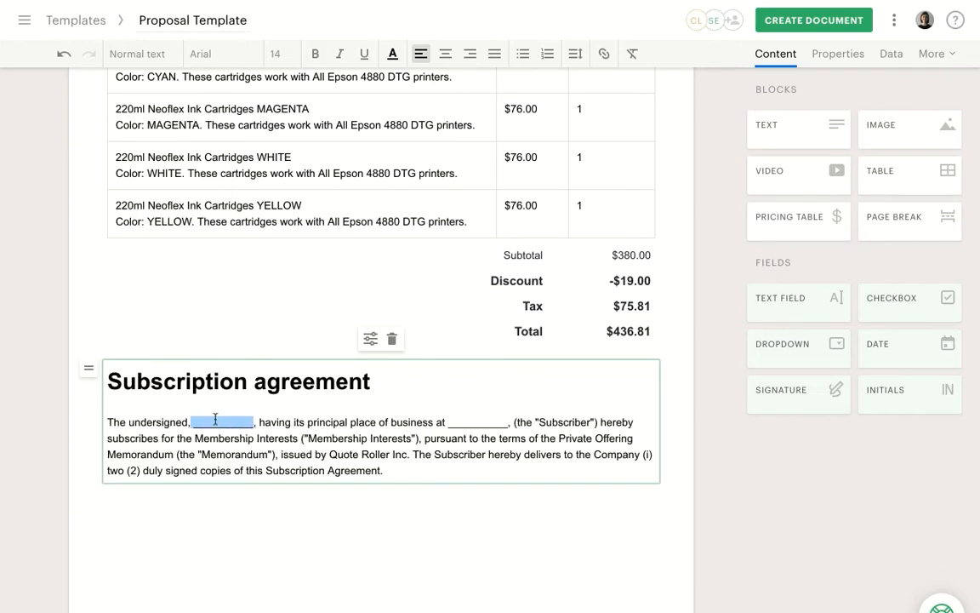
text([)
key(Down)
key(Return)
key(Down)
key(Down)
key(Down)
key(Down)
key(Return)
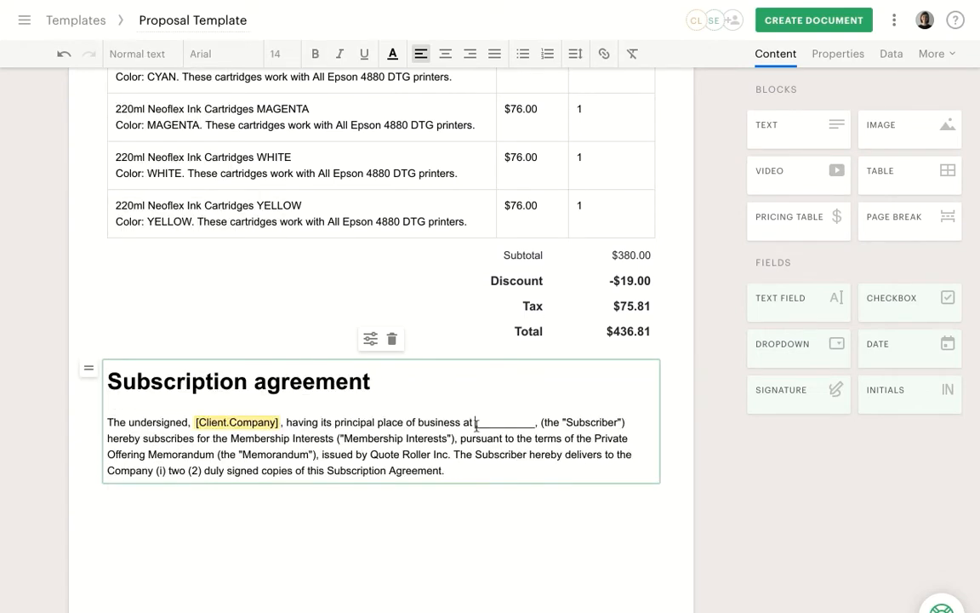
drag(477, 423, 537, 423)
text([Client.Address)
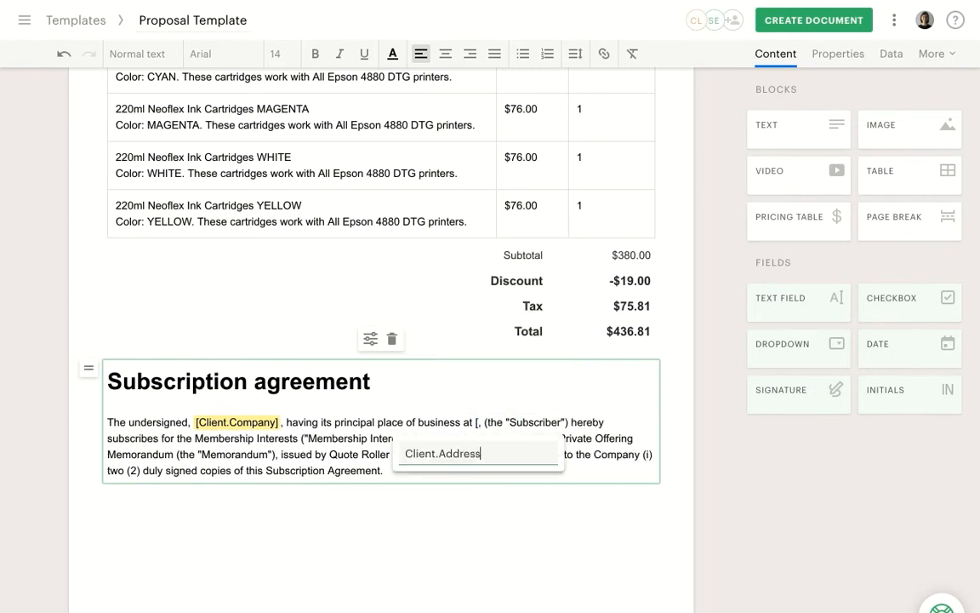
key(Return)
Add a text block reading "Timeline" in Heading 1 style below the subscription agreement
drag(791, 128, 492, 506)
text(Timeline)
click(162, 53)
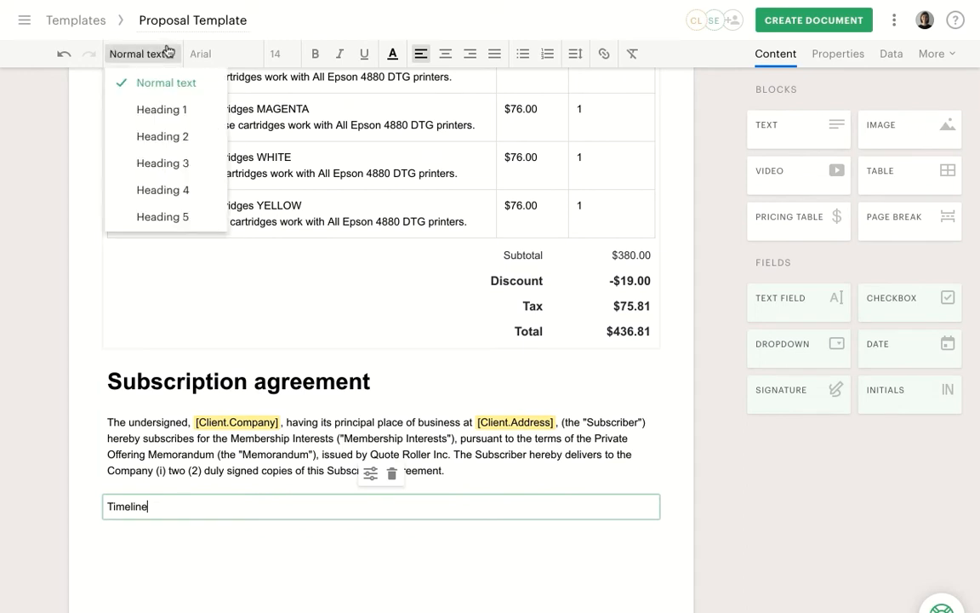
click(153, 107)
Insert a two-column table under the Timeline heading and extend it to five rows
scroll(525, 525, down, 2)
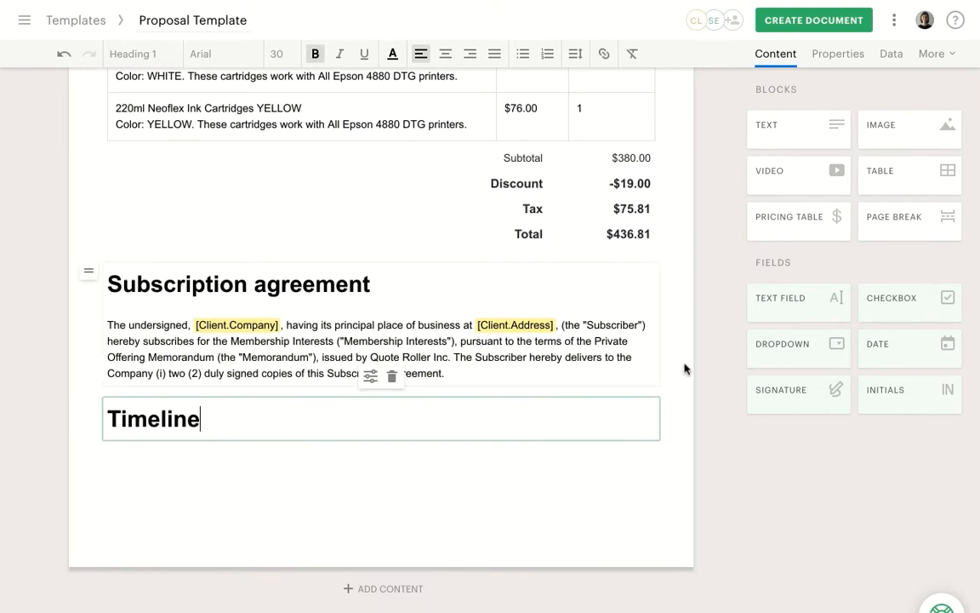
drag(885, 173, 527, 456)
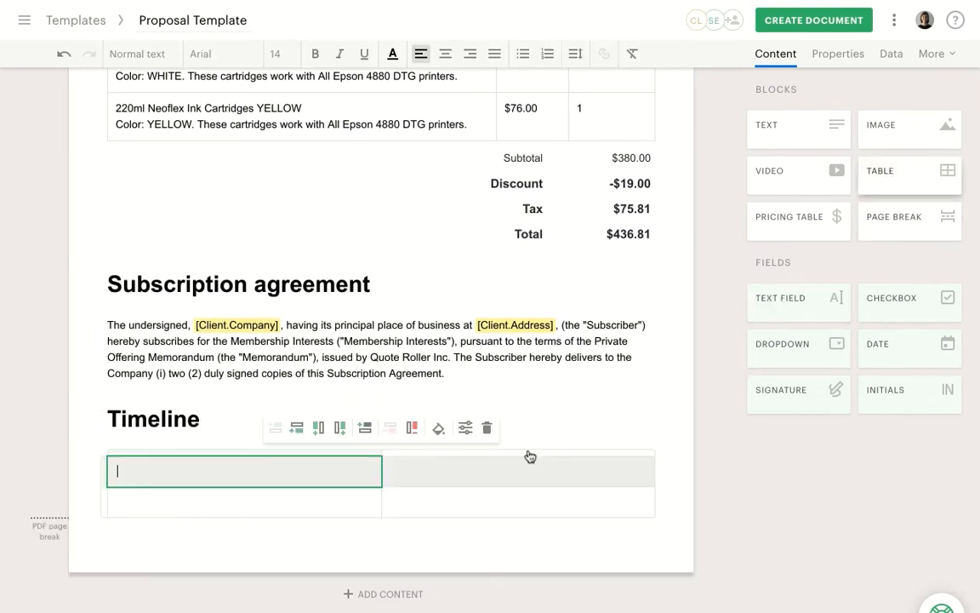
click(296, 428)
click(296, 427)
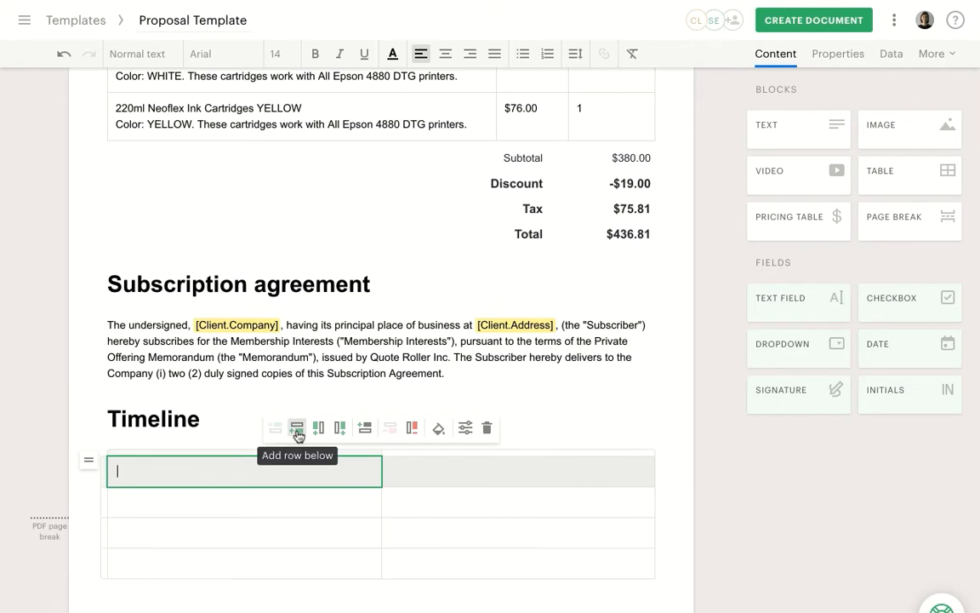
click(296, 427)
Enter the table headers Services and Time, and list Connecting, Client approval of changes, First draft and Client approval/changes under Services
scroll(293, 537, down, 1)
scroll(293, 537, down, 2)
text(Services)
key(Tab)
text(Time)
key(Tab)
text(Connecting)
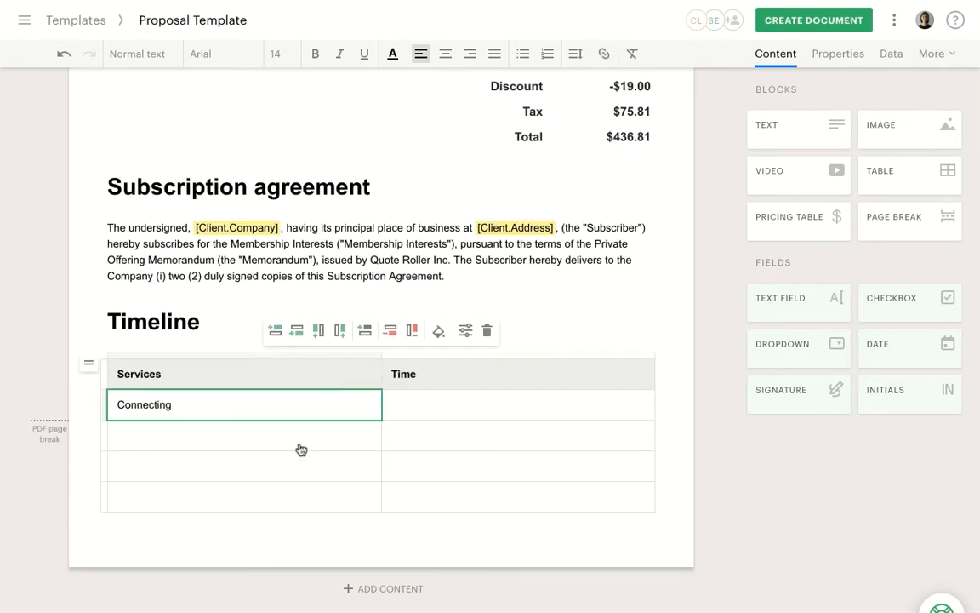
key(Tab)
key(Tab)
text(Client approval of changes)
Fill the Time column with "Up to two weeks" for all four services
click(432, 407)
text(Up to two weeks)
click(433, 464)
text(Up to two weeks)
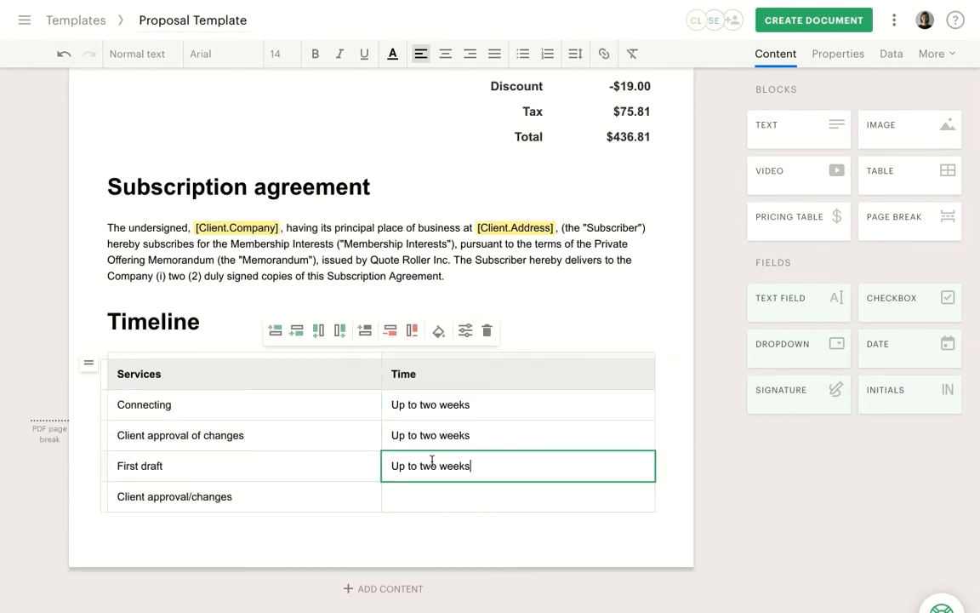
click(432, 496)
text(Up to two weeks)
Insert a page break above the Timeline heading and add a Heading 1 text block reading "Acceptance" below the timeline table
drag(881, 218, 459, 299)
scroll(511, 281, down, 5)
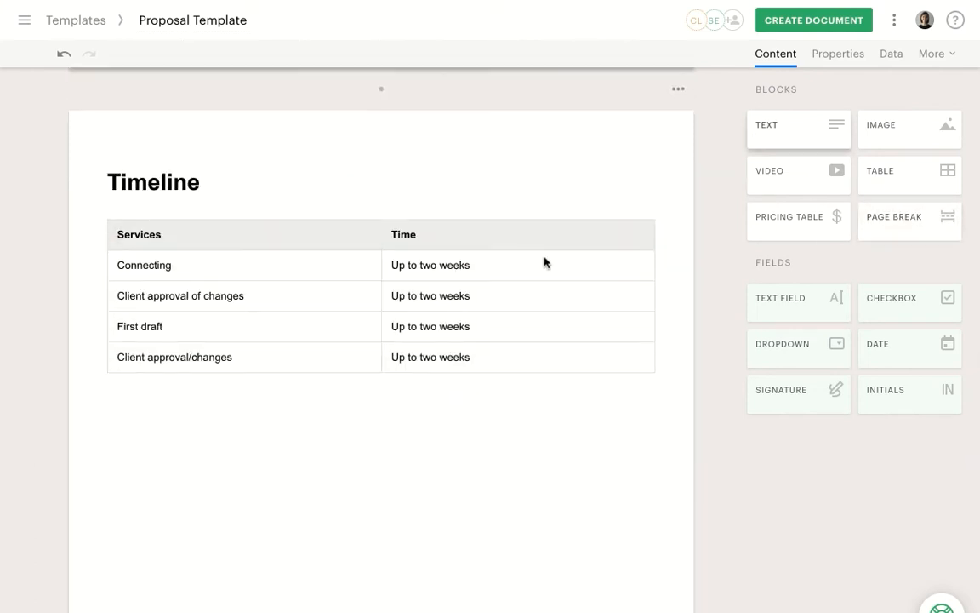
drag(791, 128, 354, 405)
text(Acceptance)
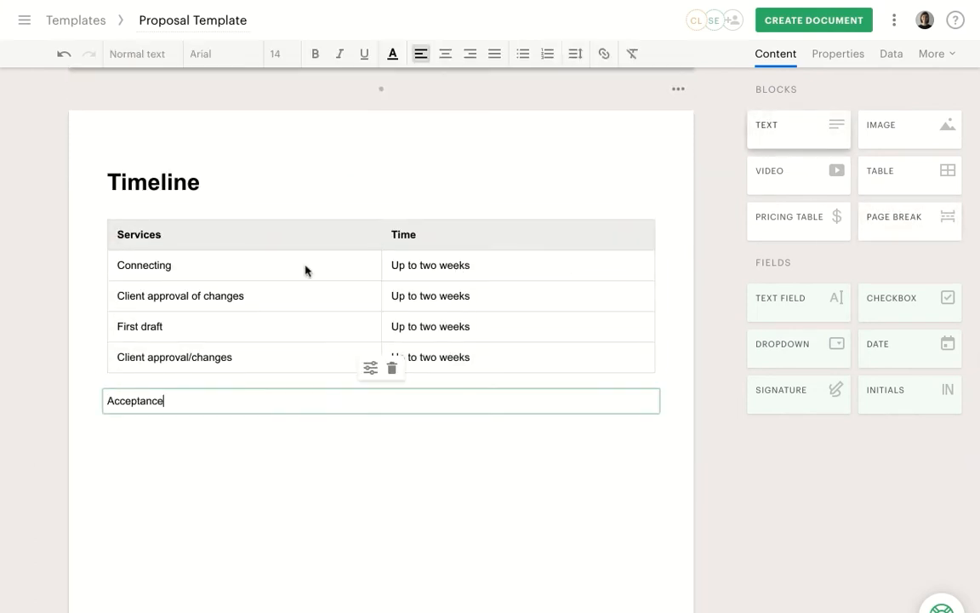
click(136, 54)
click(153, 106)
Under the Acceptance heading, add the lines "Sender" and "Signed by" followed by the [Sender.FirstName] and [Sender.LastName] variables
key(Return)
text(Signed by)
key(Return)
text([)
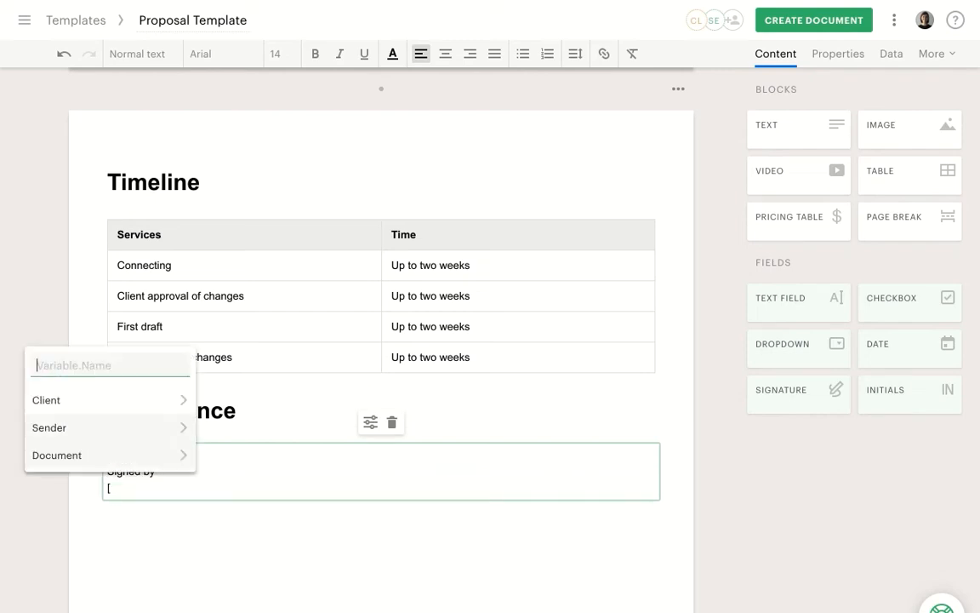
click(103, 428)
click(102, 351)
text([)
click(199, 428)
click(201, 383)
Add a "Date" line below the sender's name with blank space above and below it, and bold "Signed by" and "Date"
key(Return)
key(Return)
key(Return)
key(Return)
key(Return)
key(Return)
text(Date)
key(Return)
key(Return)
key(Return)
key(Return)
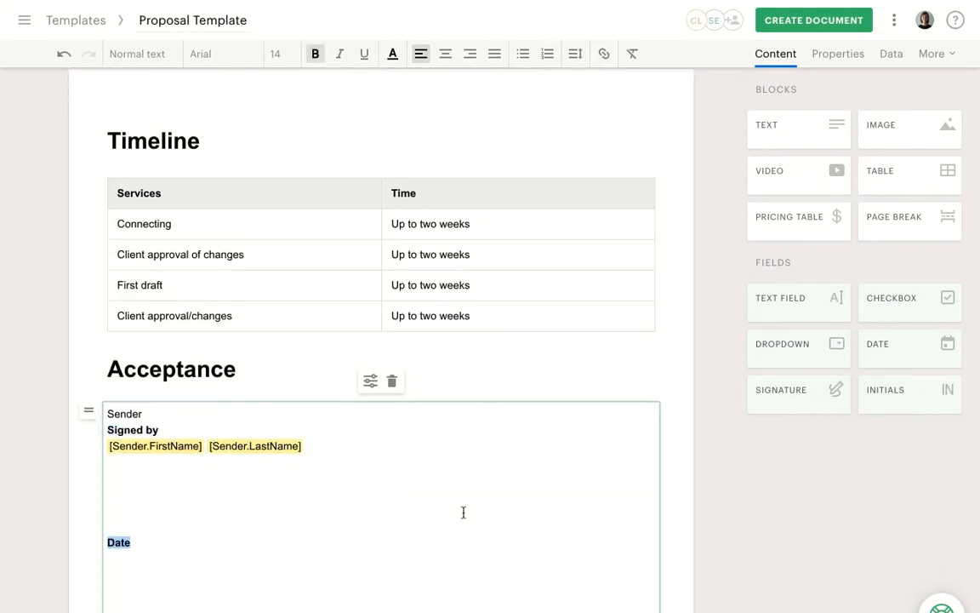
Add a text block beside the sender block with "Client", "Signed by", the [Client.FirstName] and [Client.LastName] variables, and a matching "Date" line
scroll(463, 511, down, 3)
drag(796, 127, 657, 340)
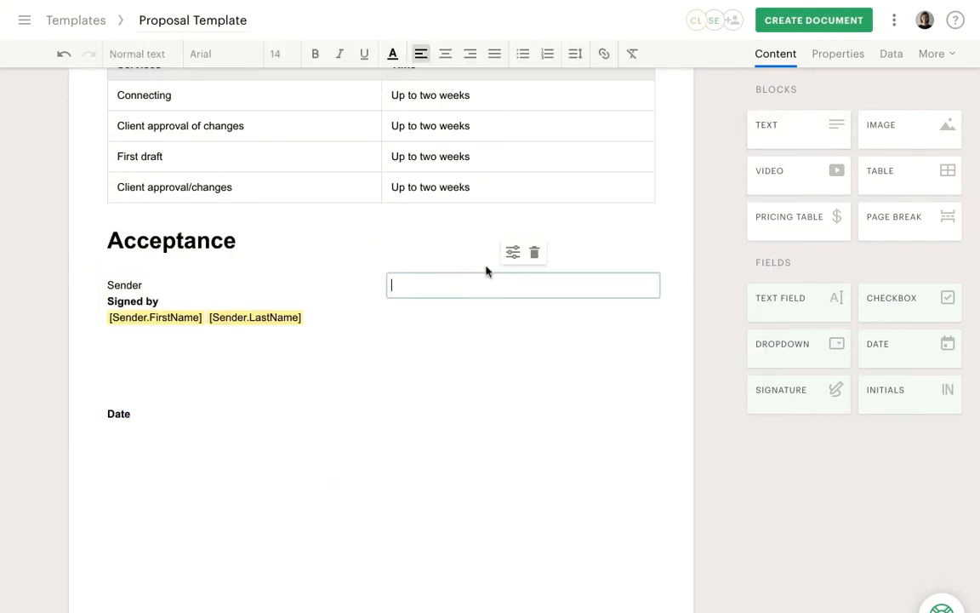
text(Client)
key(Return)
text(Signed by)
key(Return)
text([)
click(357, 485)
click(358, 439)
text([)
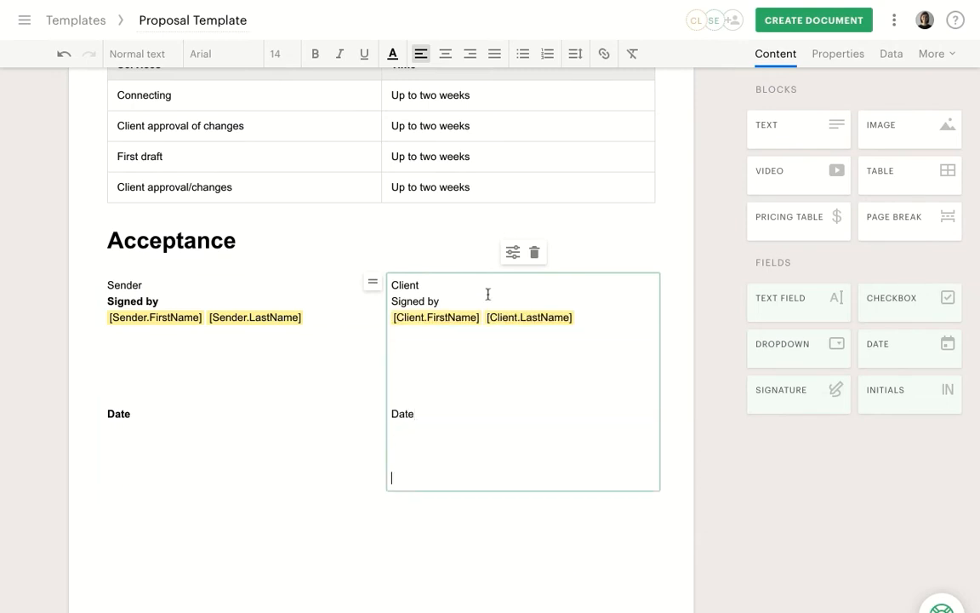
Make the "Date" and "Signed by" labels in the client block bold
double_click(402, 413)
key(super+b)
drag(441, 301, 391, 302)
key(super+b)
click(703, 324)
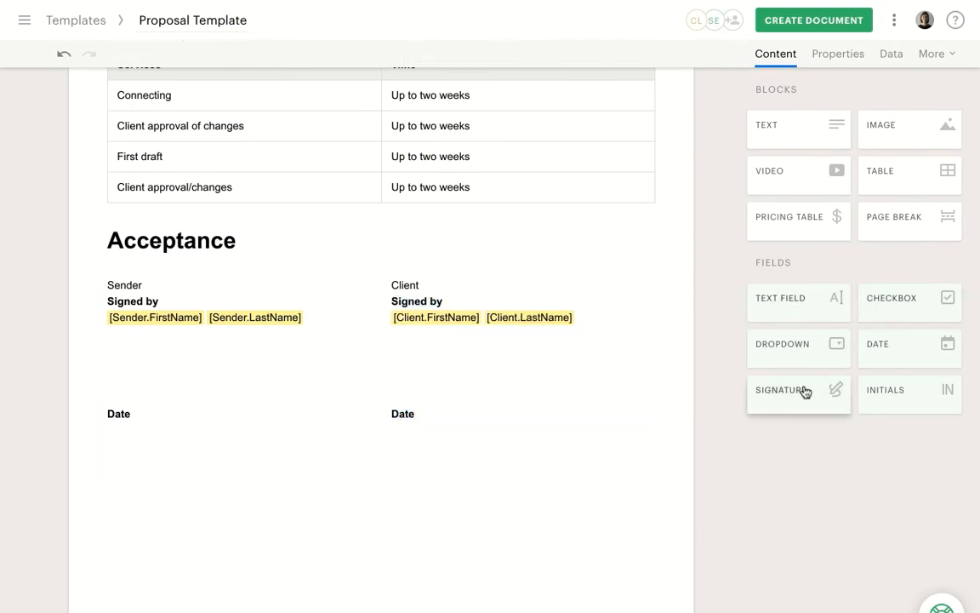
Place a signature field under the sender's name variables and assign it to the Sender role
mouse_move(804, 391)
mouse_down()
mouse_move(141, 364)
mouse_move(109, 339)
mouse_move(110, 348)
mouse_up()
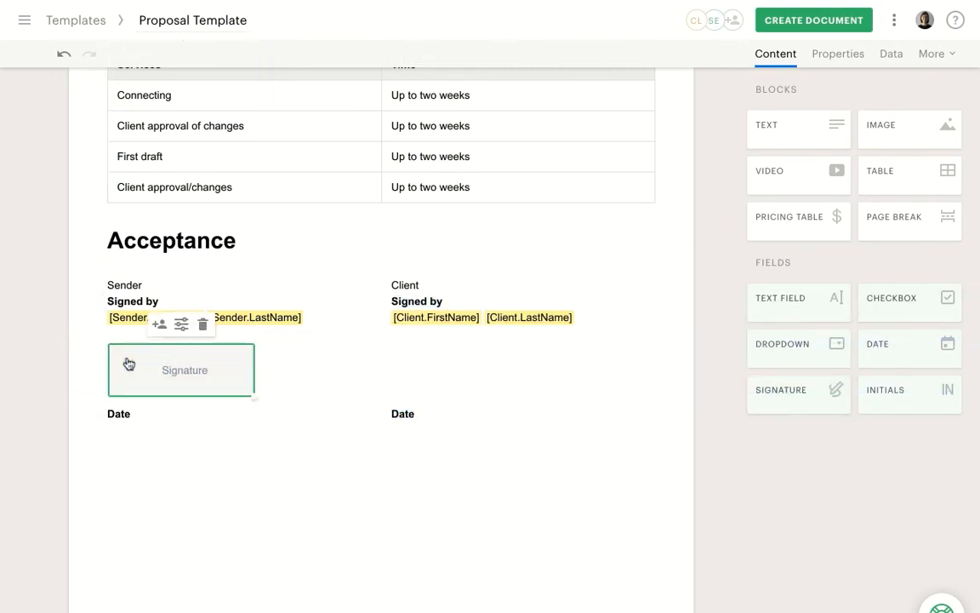
click(920, 224)
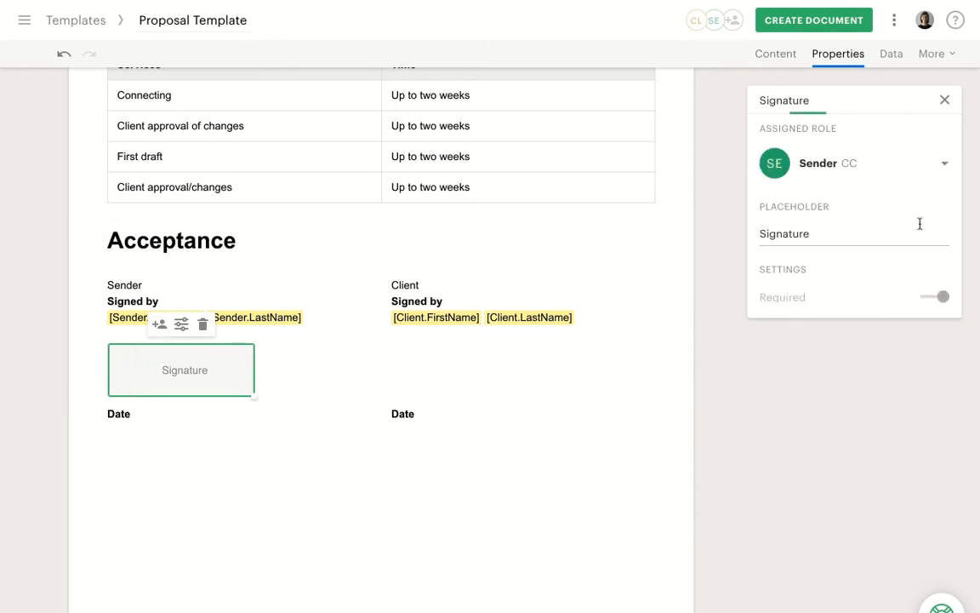
click(944, 100)
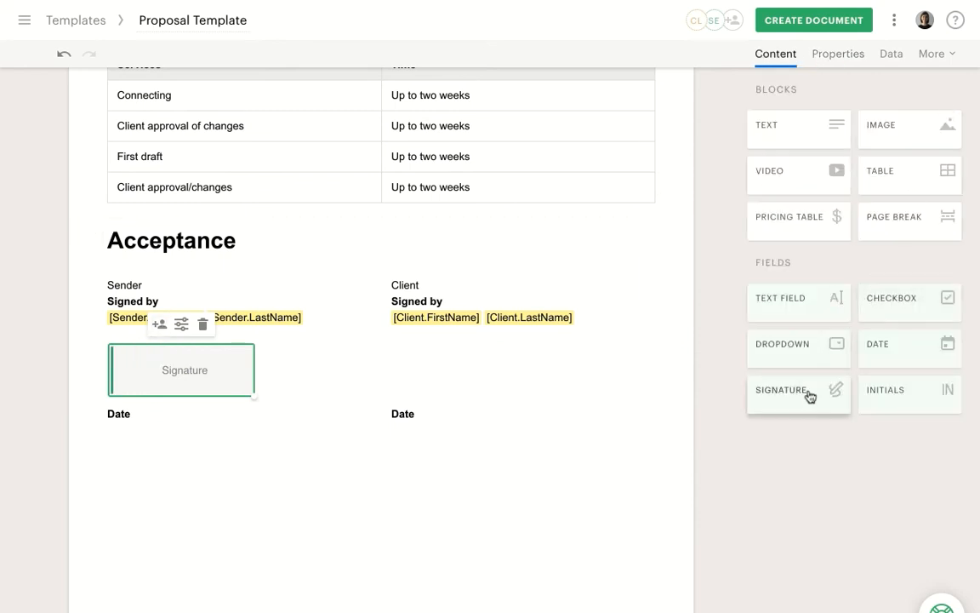
Place a signature field under the client's name variables and assign it to the Client role
mouse_move(809, 396)
mouse_down()
mouse_move(396, 346)
mouse_move(431, 352)
mouse_up()
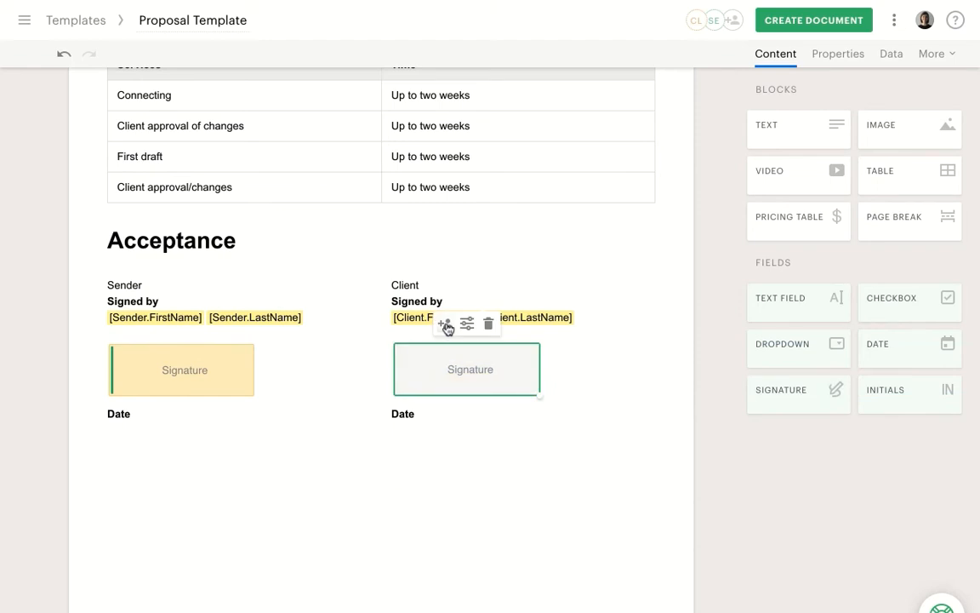
click(445, 324)
click(816, 196)
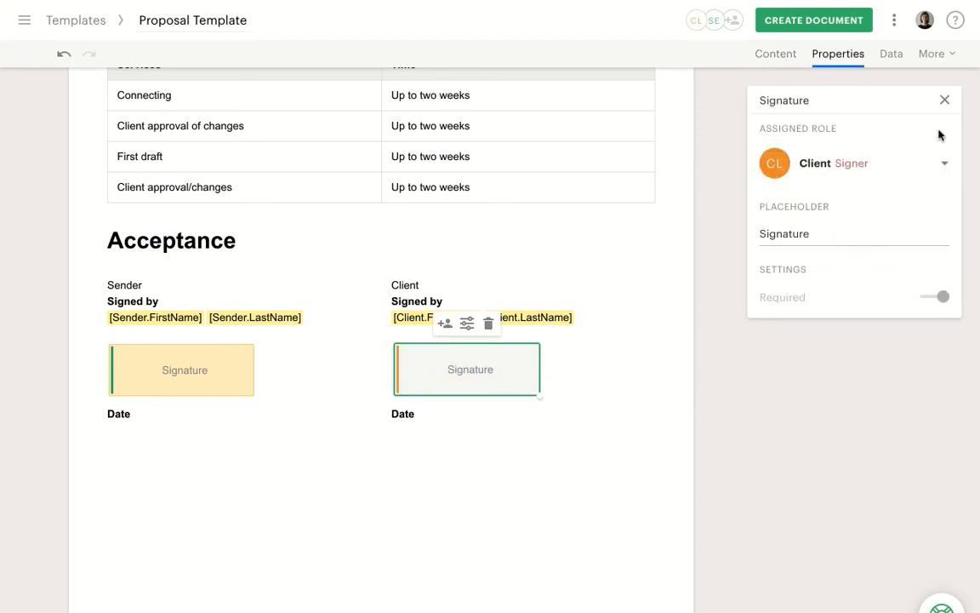
click(945, 99)
Place a date field under the sender's Date label and assign it to the Sender role
mouse_move(884, 350)
mouse_down()
mouse_move(172, 438)
mouse_move(109, 434)
mouse_move(112, 444)
mouse_up()
click(169, 414)
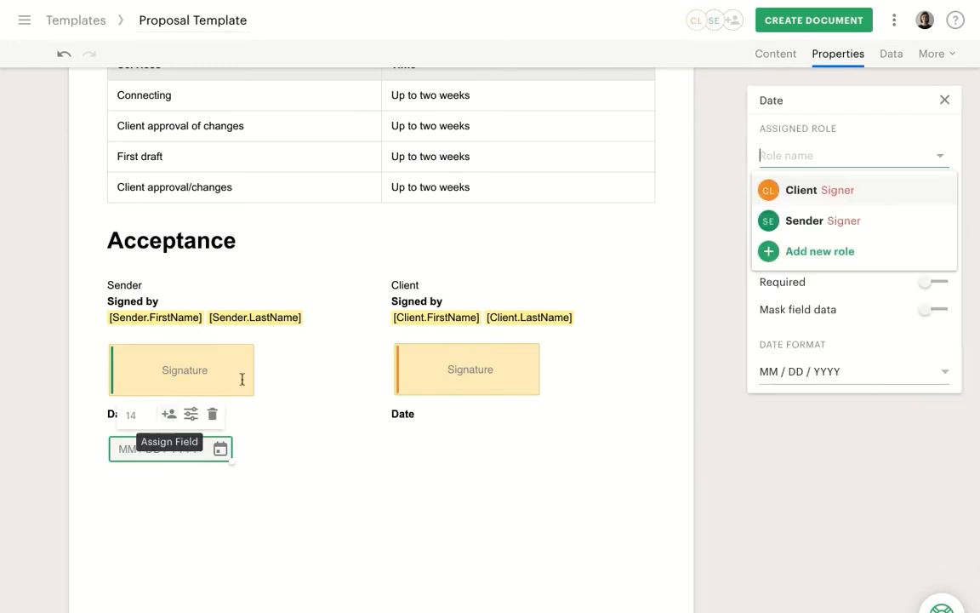
click(823, 223)
click(944, 101)
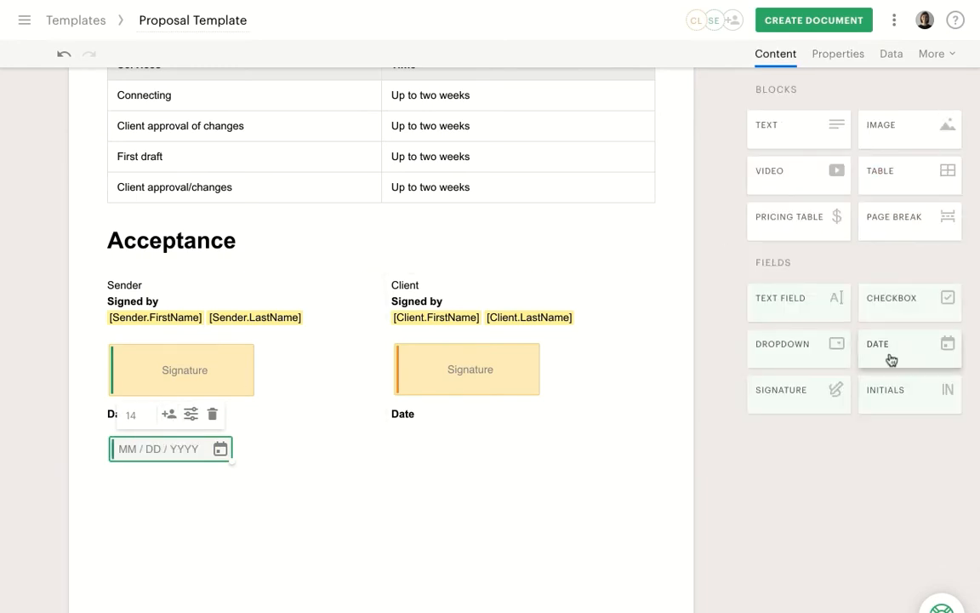
Place a date field under the client's Date label and assign it to the Client role
drag(891, 359, 411, 445)
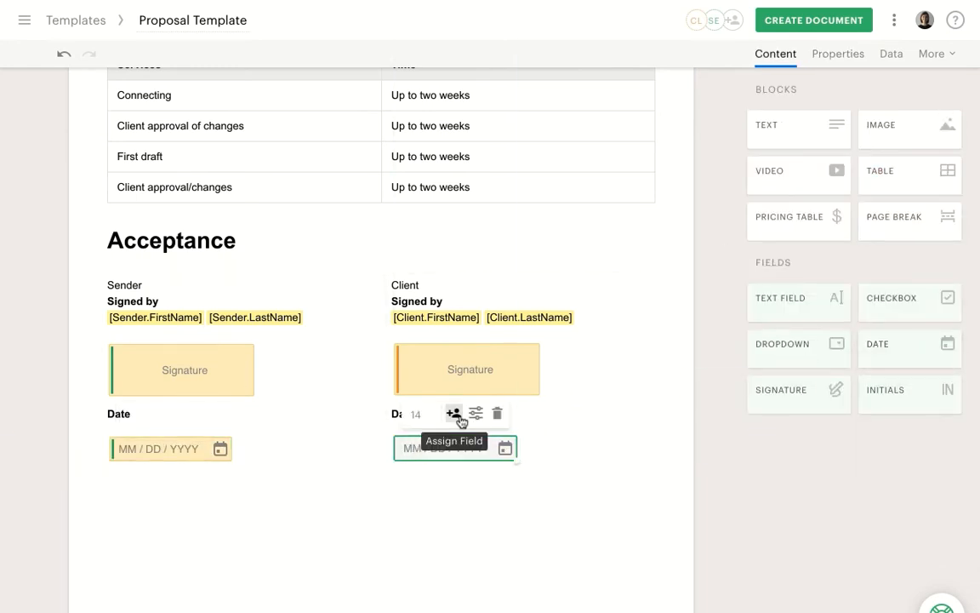
click(454, 414)
click(810, 192)
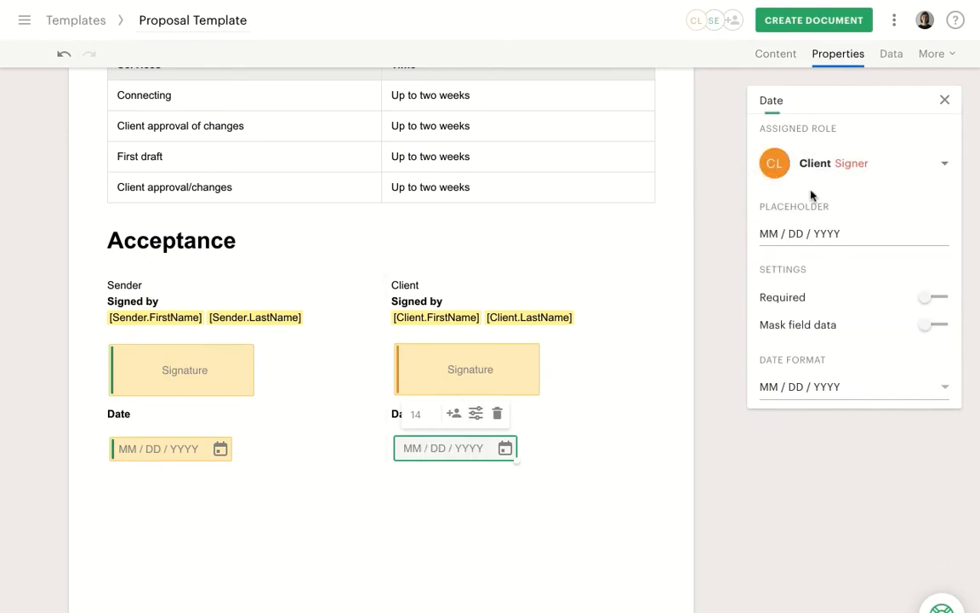
Insert a cover page before the page that starts with the Introduction
click(943, 101)
scroll(518, 232, up, 20)
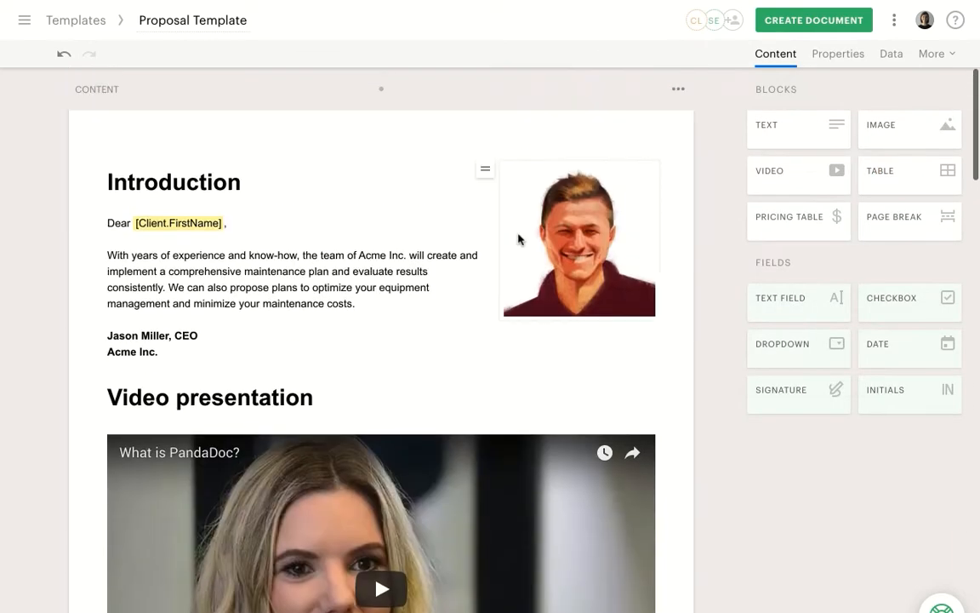
click(382, 89)
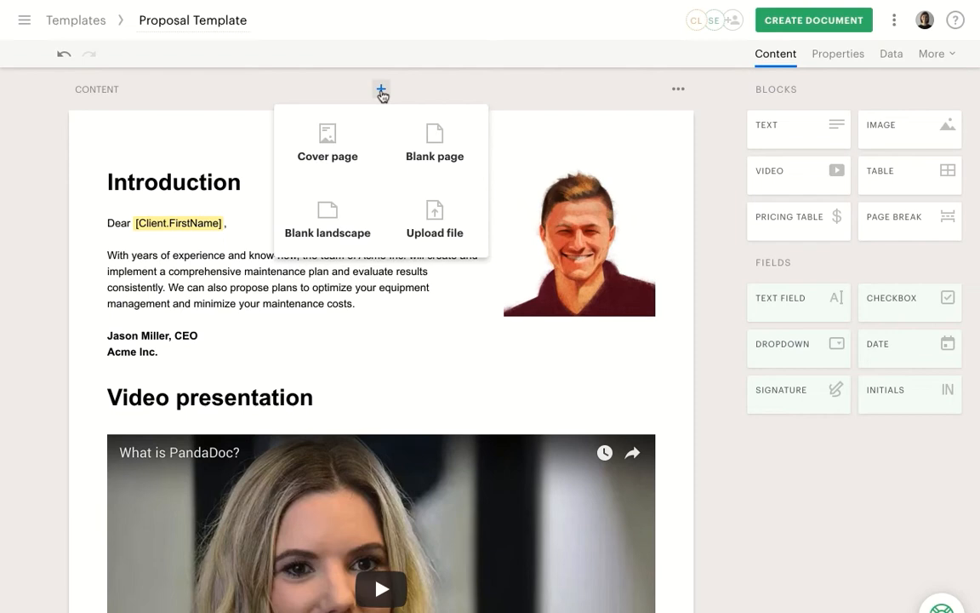
click(351, 138)
Move the cover page's title block slightly upward and delete the subtitle block below it
click(303, 374)
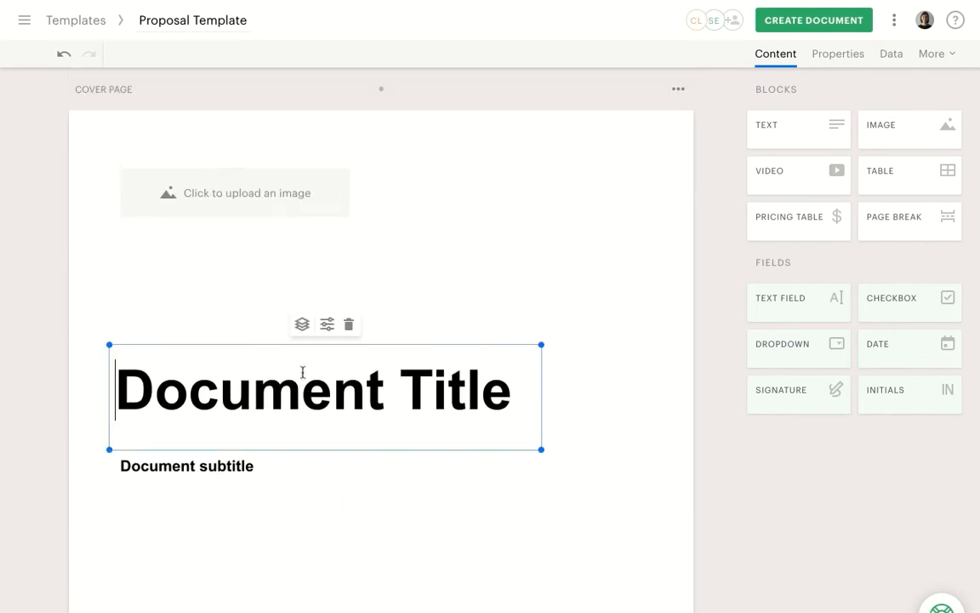
drag(294, 345, 293, 317)
click(226, 467)
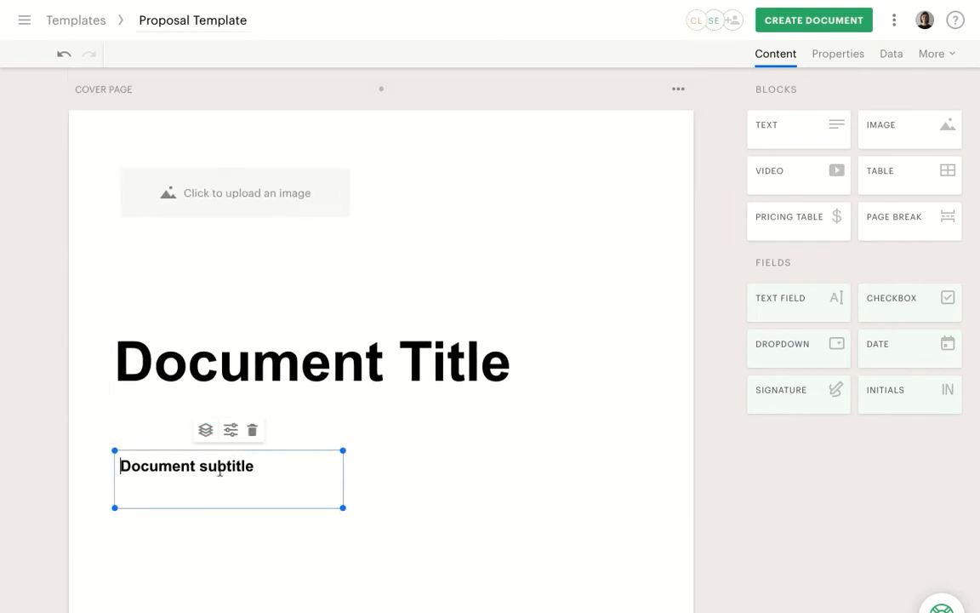
click(252, 431)
Replace the cover page title with "Proposal for" followed by the Client.Company variable
triple_click(285, 360)
text(Proposal for [)
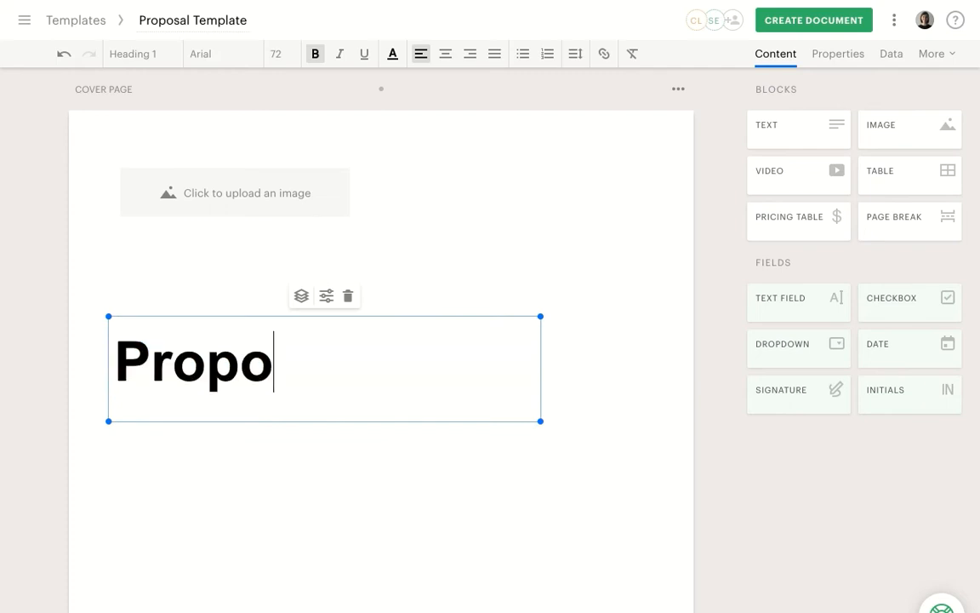
key(Return)
key(Down)
key(Down)
key(Down)
key(Down)
key(Down)
key(Return)
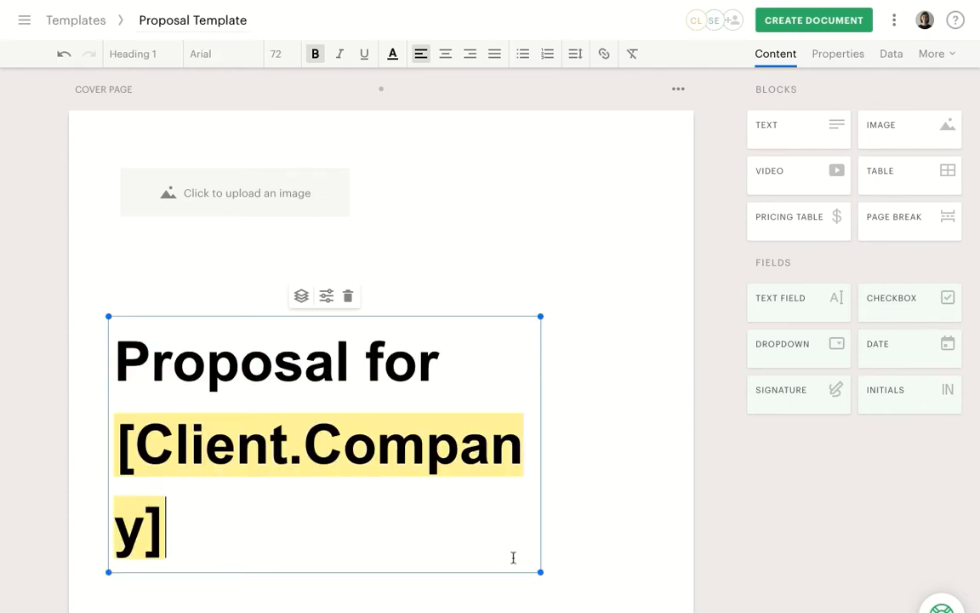
Widen the title block so the company variable fits on one line and set the title's font size to 60
drag(540, 572, 663, 528)
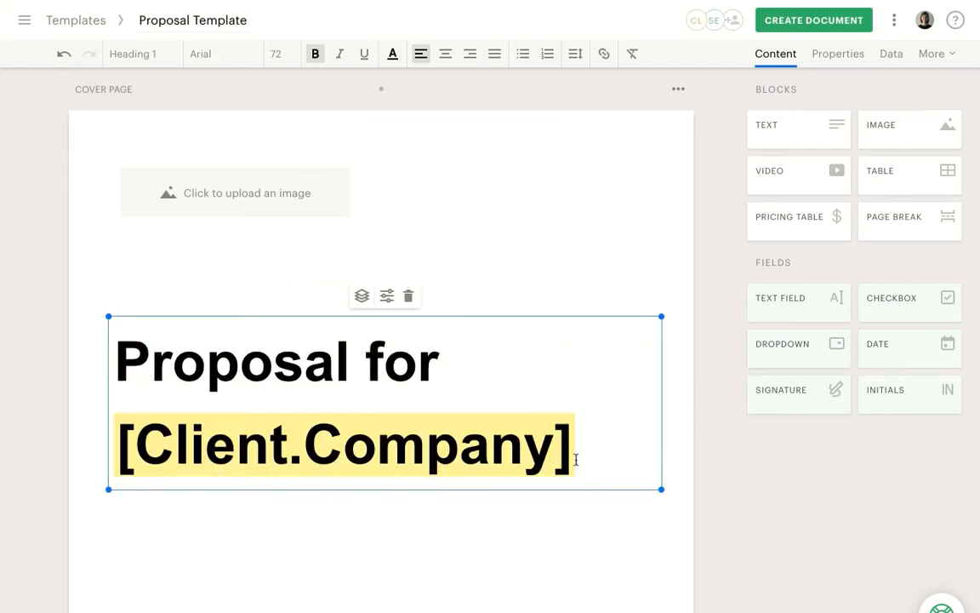
drag(576, 460, 116, 362)
click(275, 53)
click(275, 402)
click(463, 480)
Move the "Created by" and "Prepared for" blocks up, stacking them along the page's left margin under the title
scroll(463, 480, down, 2)
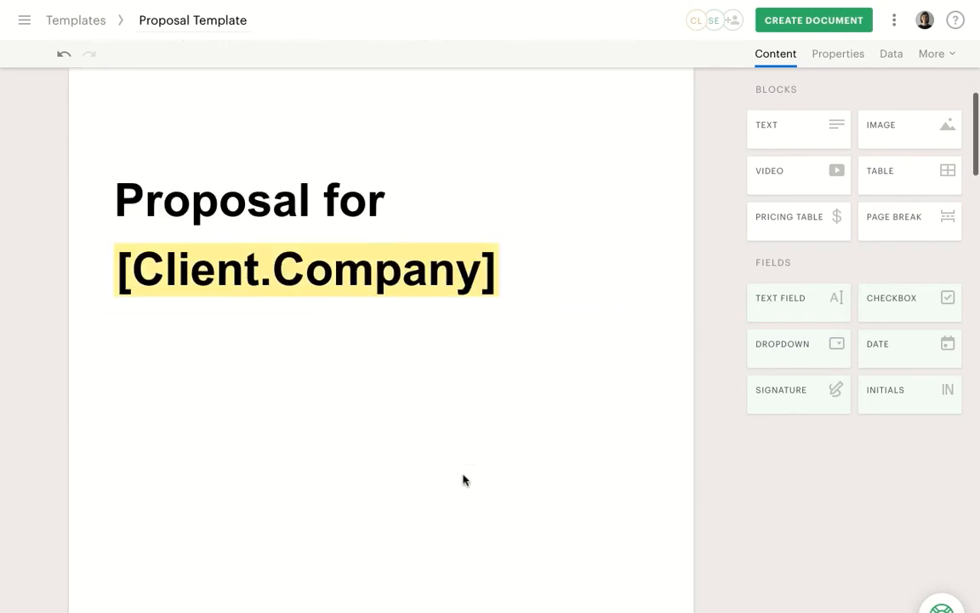
scroll(466, 480, down, 2)
drag(202, 480, 194, 187)
drag(447, 482, 184, 293)
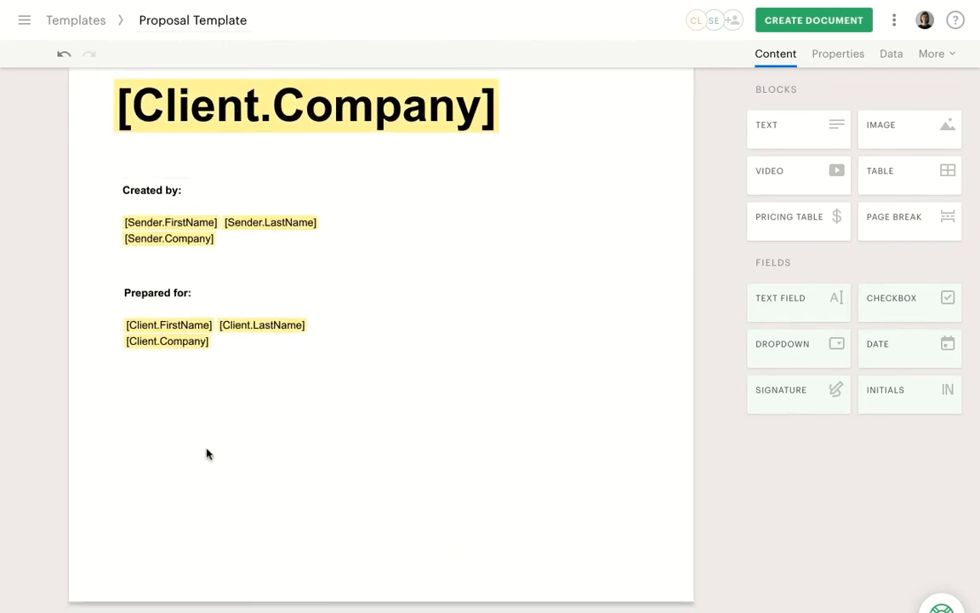
Set the cover page's background color to green #47B972
scroll(206, 453, up, 4)
click(679, 90)
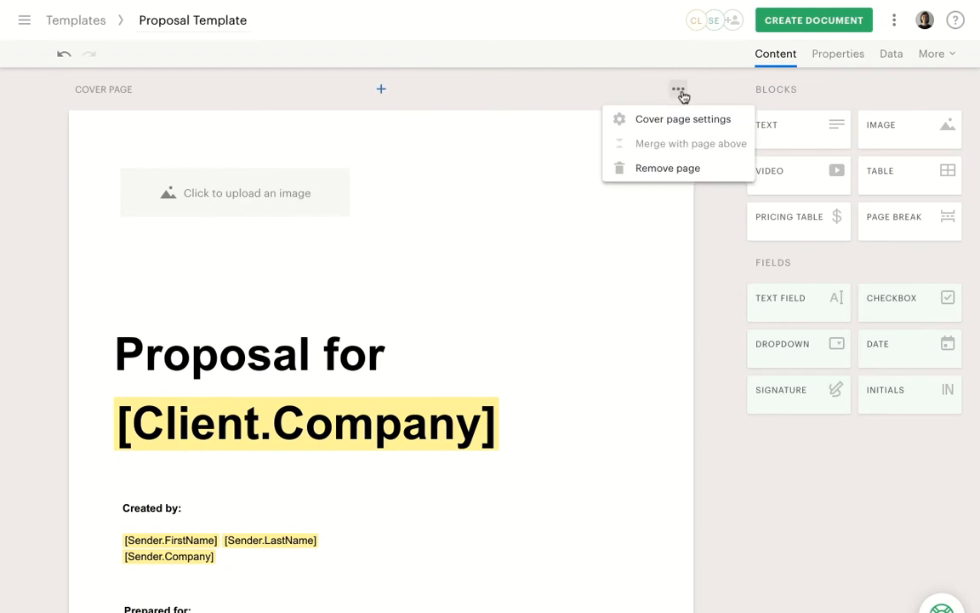
click(681, 122)
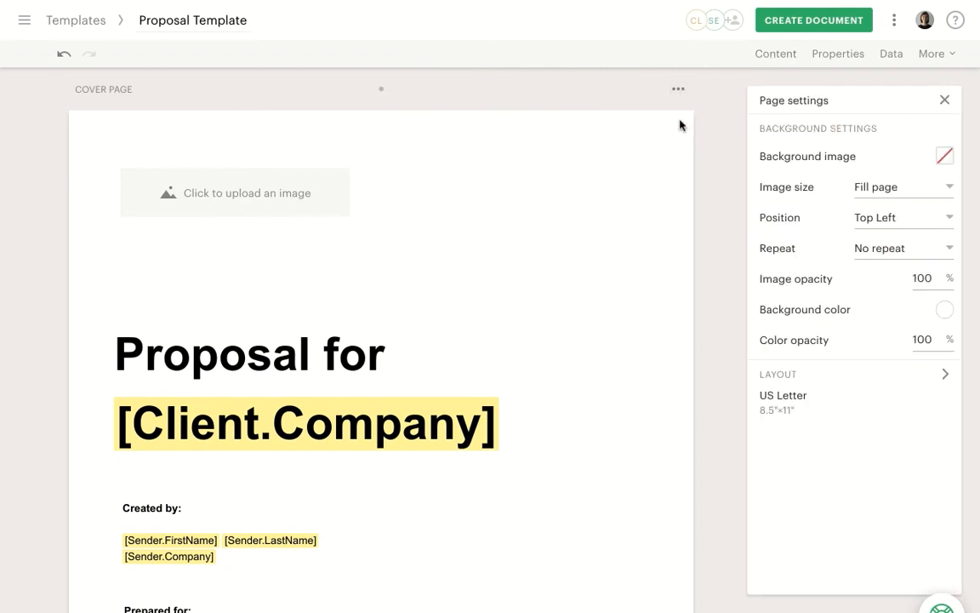
click(943, 309)
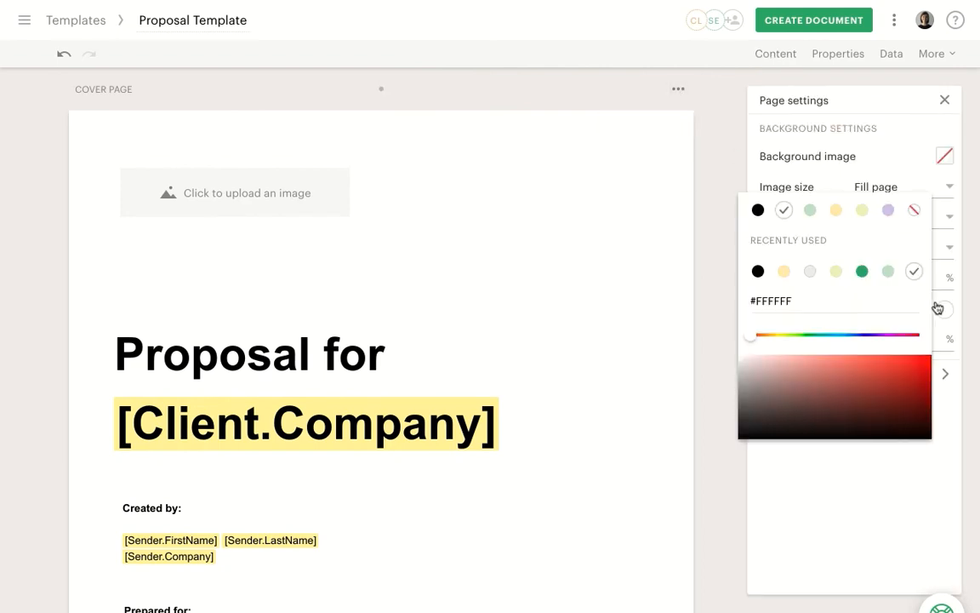
click(862, 272)
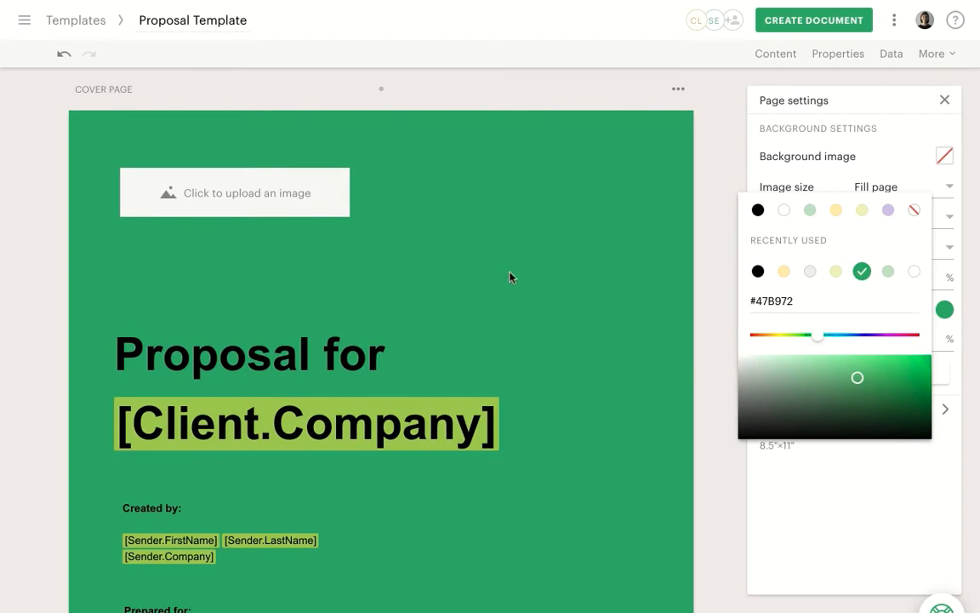
Add the white acme logo to the cover page's image placeholder and shrink it to about half its width
click(252, 199)
drag(502, 128, 520, 210)
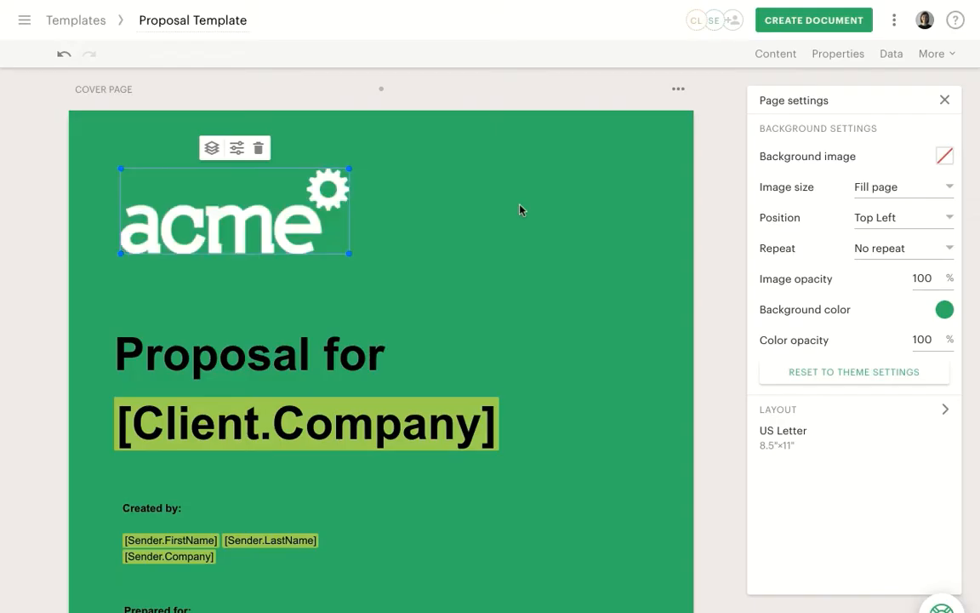
drag(349, 253, 232, 208)
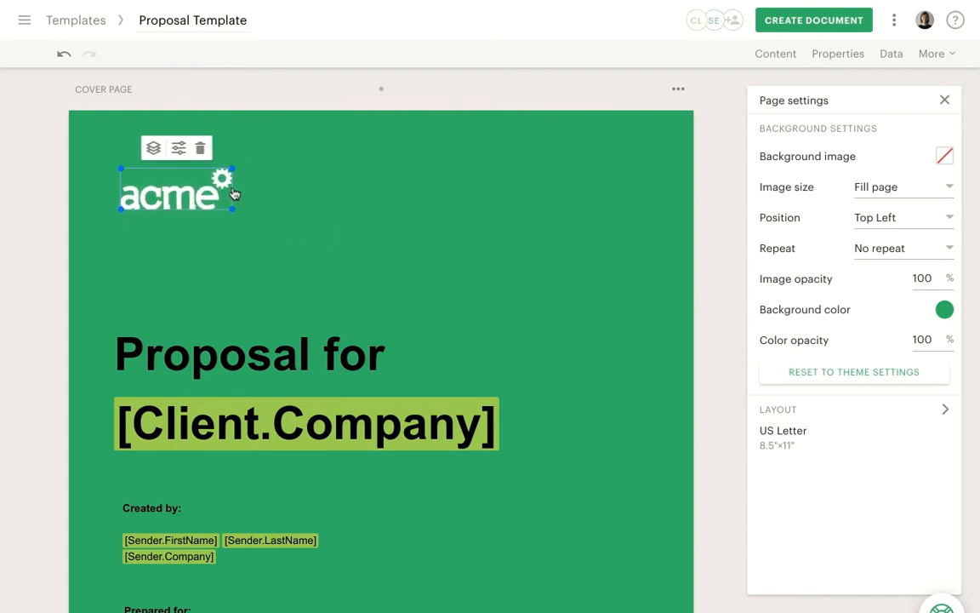
Change the text color of the whole cover page title to white
click(281, 368)
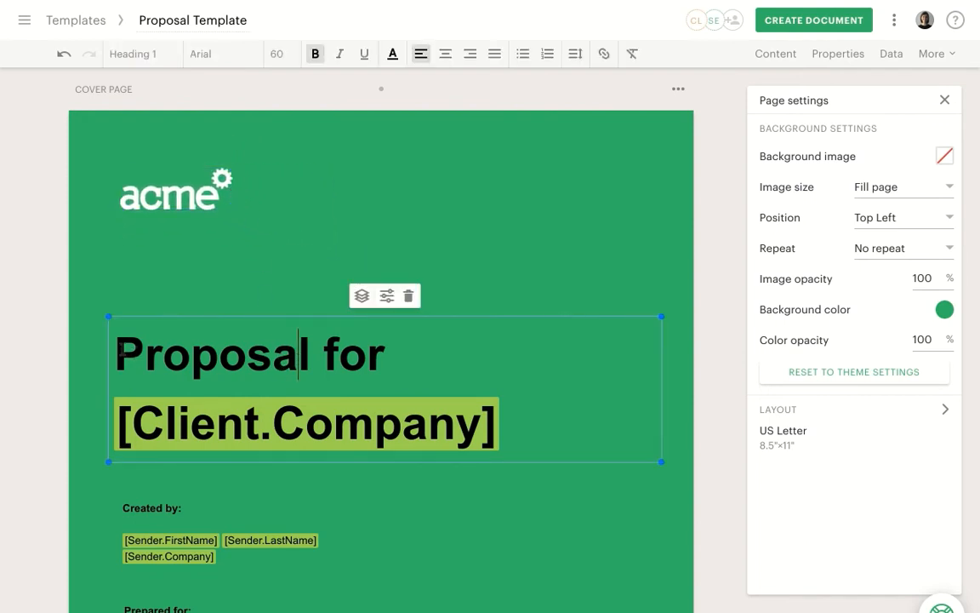
drag(119, 348, 582, 463)
click(393, 54)
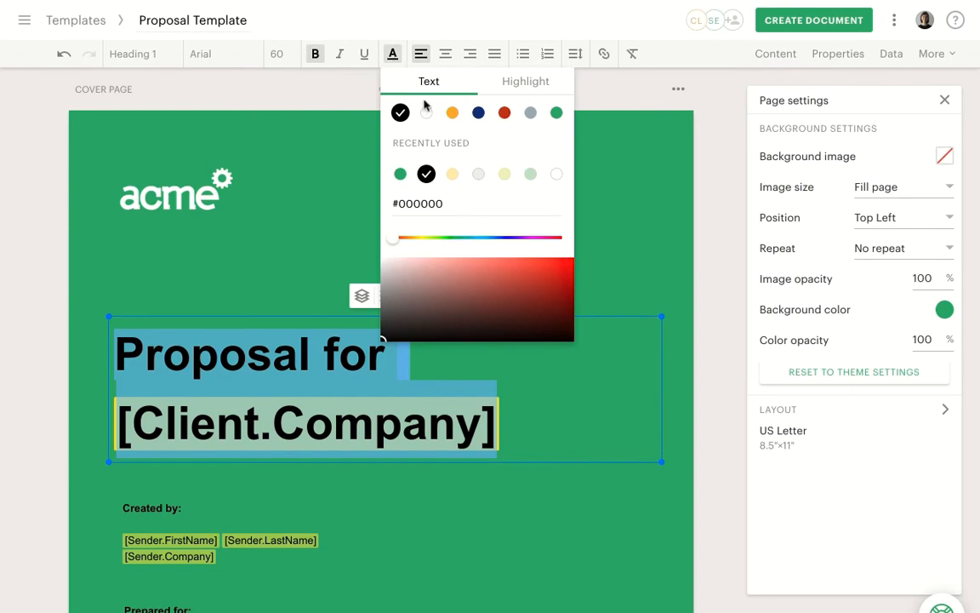
click(426, 112)
Change the text color of the "Created by" and "Prepared for" blocks to white
scroll(328, 499, down, 3)
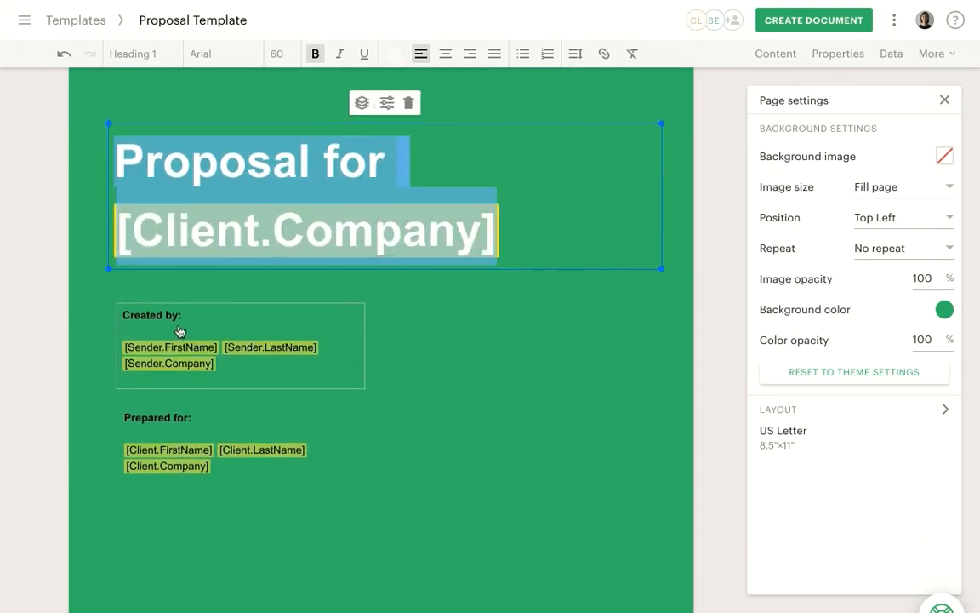
drag(121, 313, 321, 366)
click(393, 54)
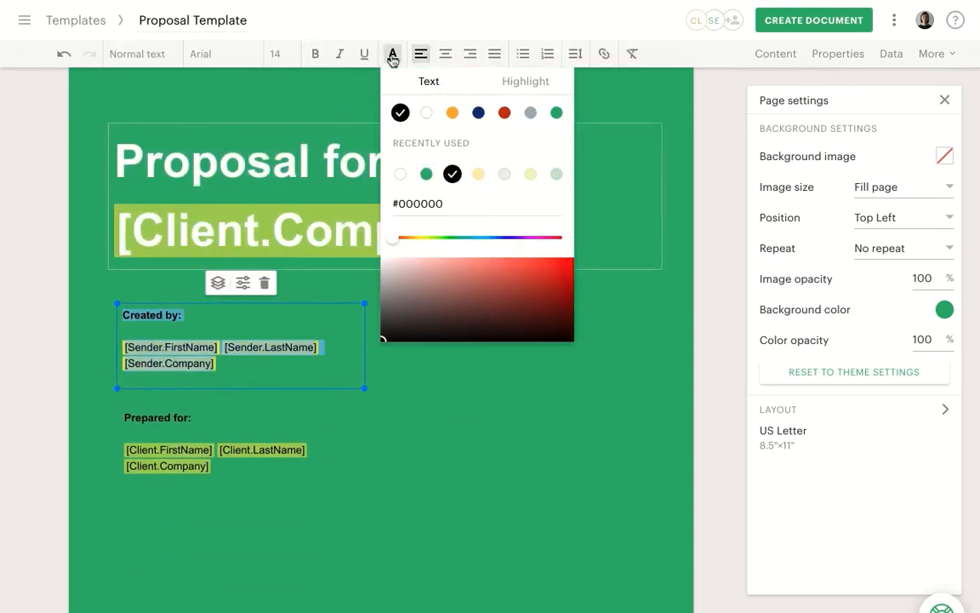
click(427, 112)
drag(121, 414, 223, 470)
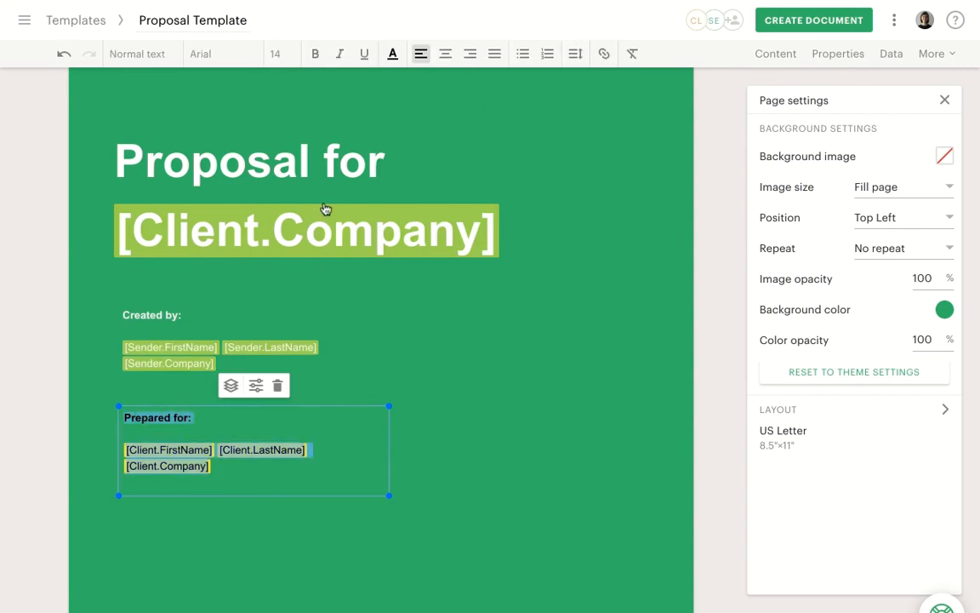
click(393, 55)
click(422, 521)
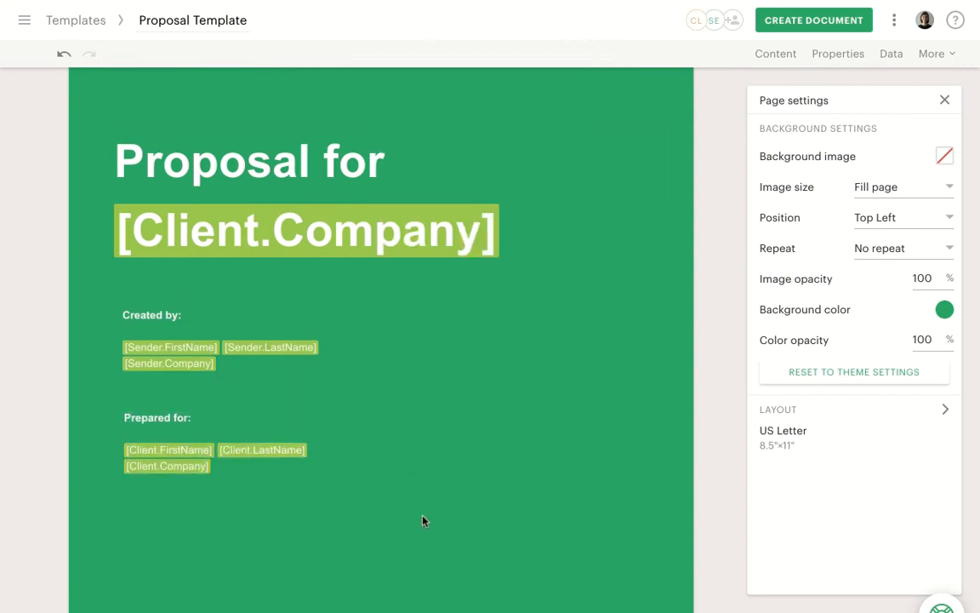
Add the green illustration of three runners as the cover page's background image and close the page settings
scroll(422, 521, up, 2)
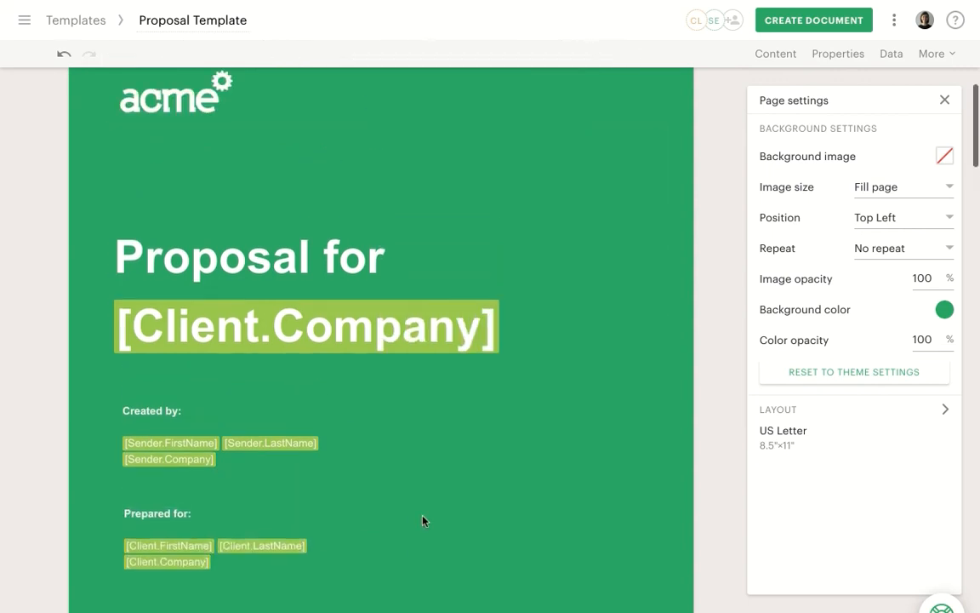
click(945, 155)
drag(934, 181, 424, 213)
scroll(666, 308, down, 5)
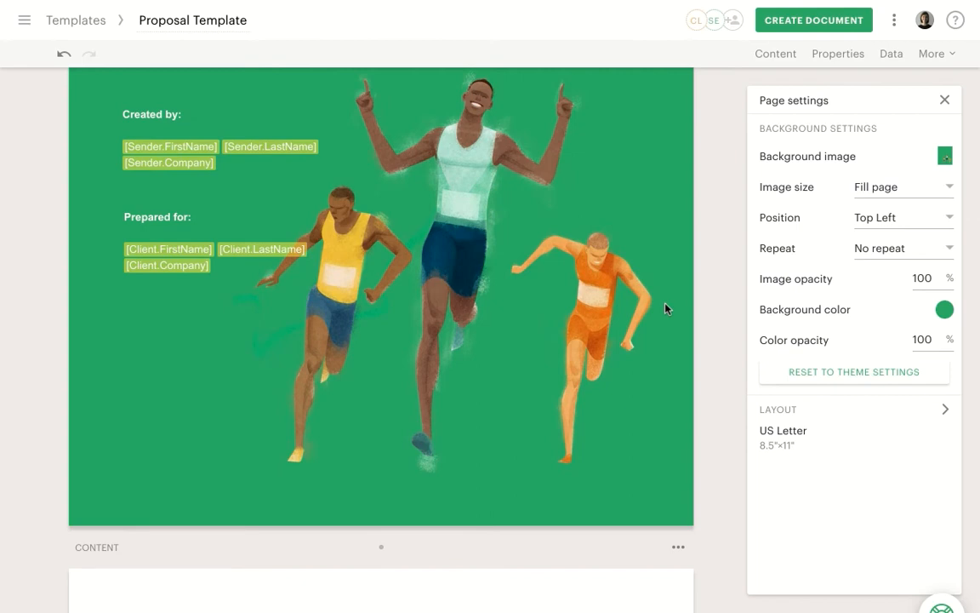
scroll(666, 308, down, 6)
scroll(666, 308, down, 1)
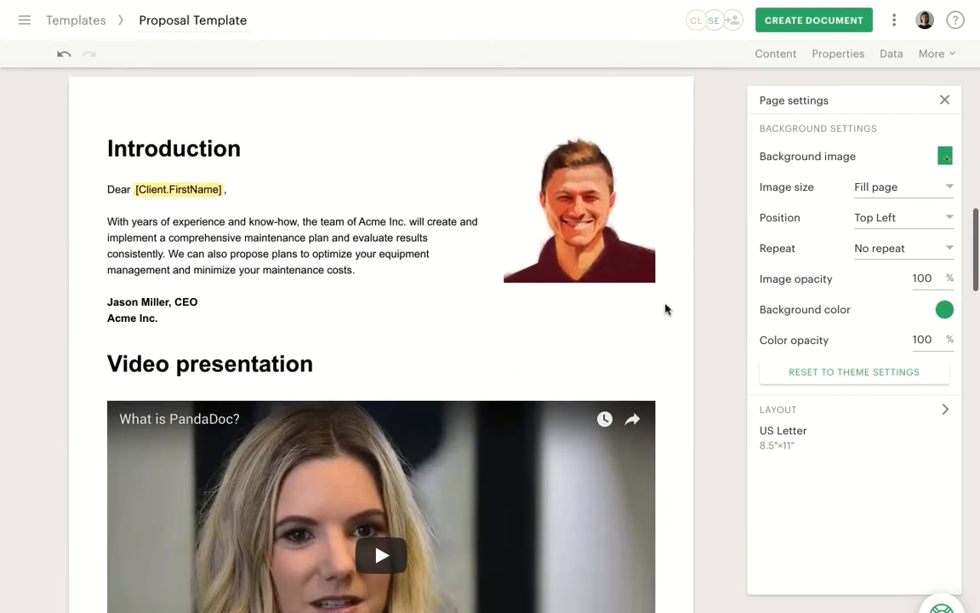
click(946, 100)
Customize the Basic theme in the design settings by setting its theme color to green #47B972
click(933, 53)
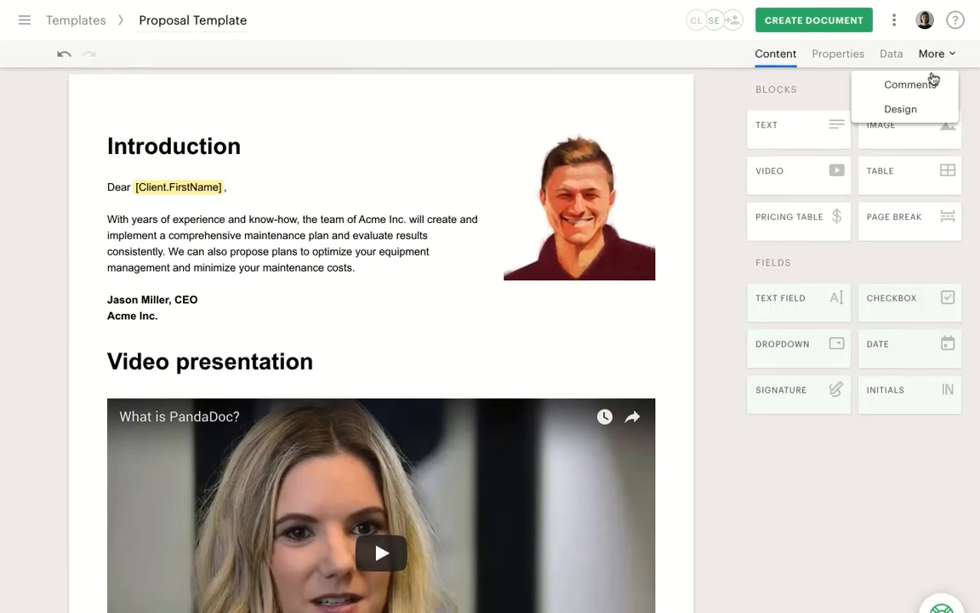
click(911, 108)
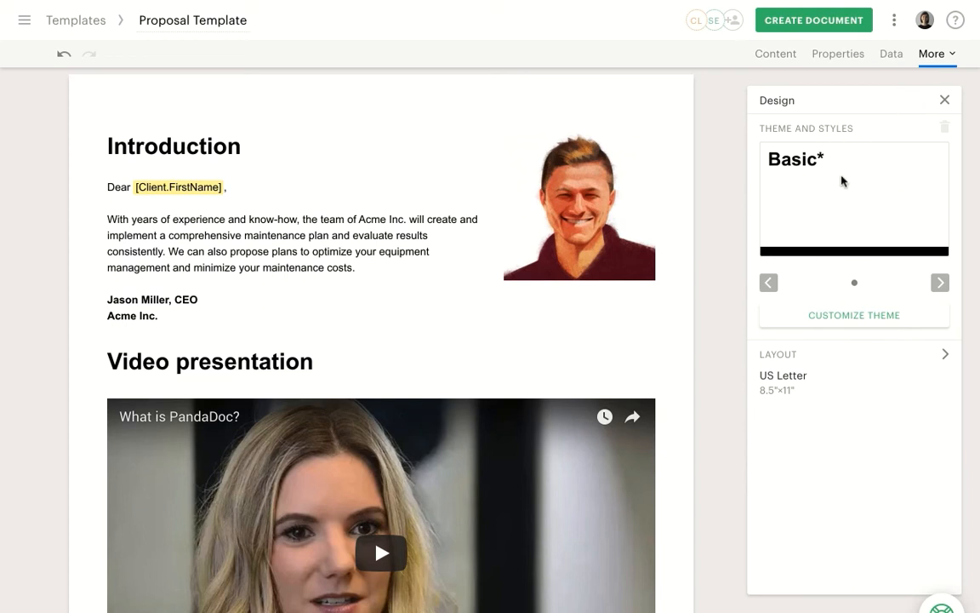
click(843, 315)
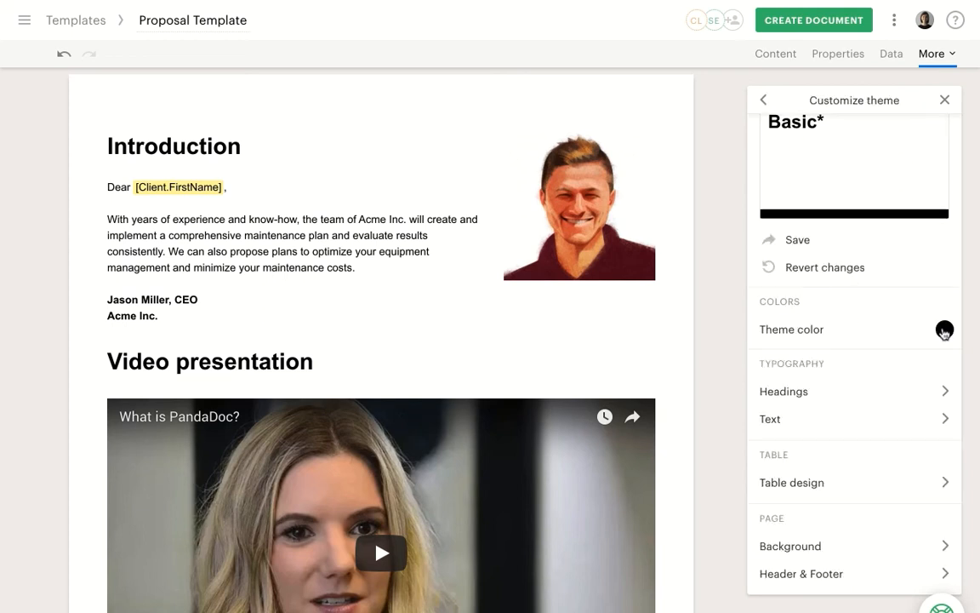
click(945, 330)
click(783, 291)
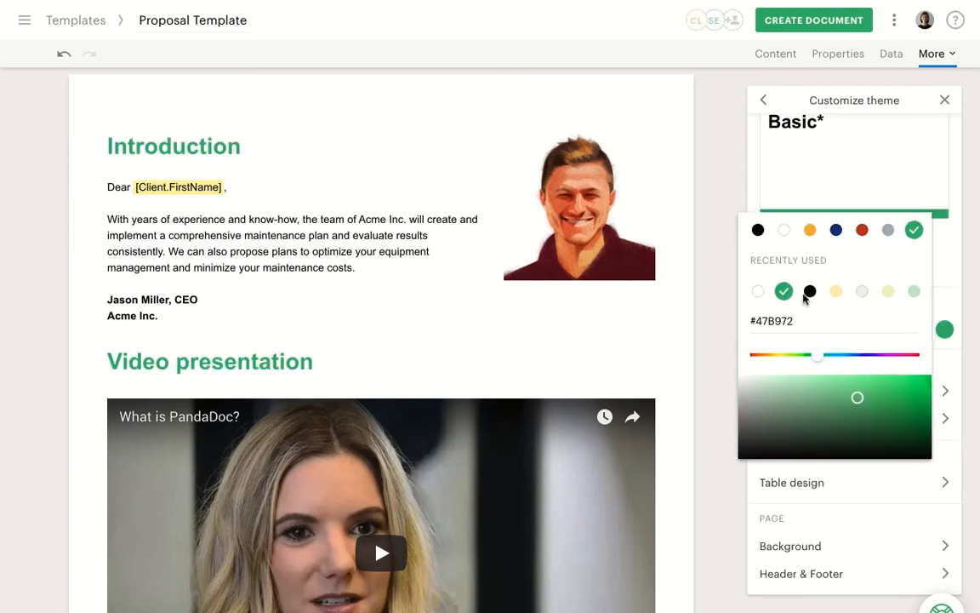
click(959, 347)
click(927, 390)
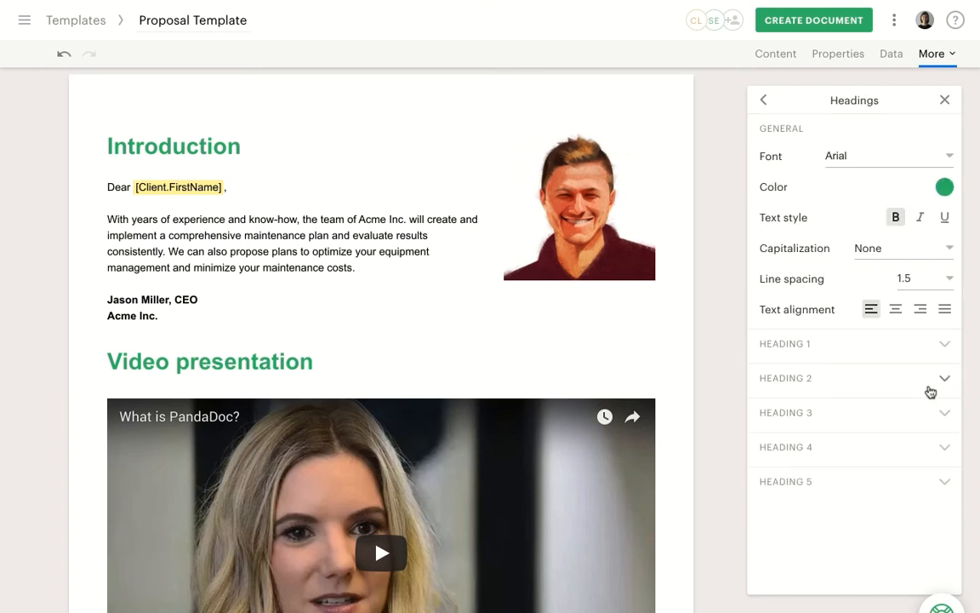
click(881, 161)
click(881, 291)
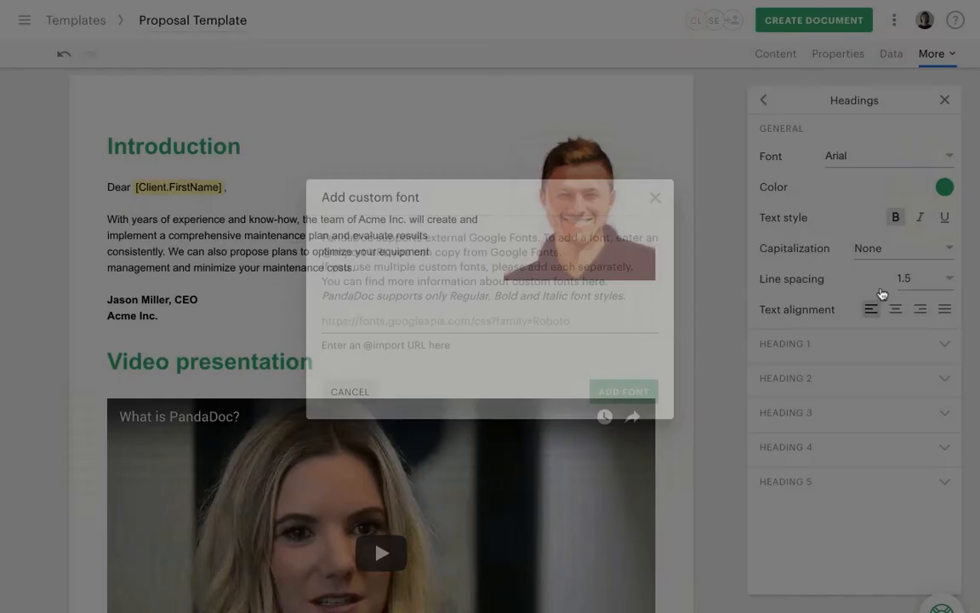
click(393, 320)
text(https://fonts.googleapis.com/css?family=Archivo+Black)
click(606, 392)
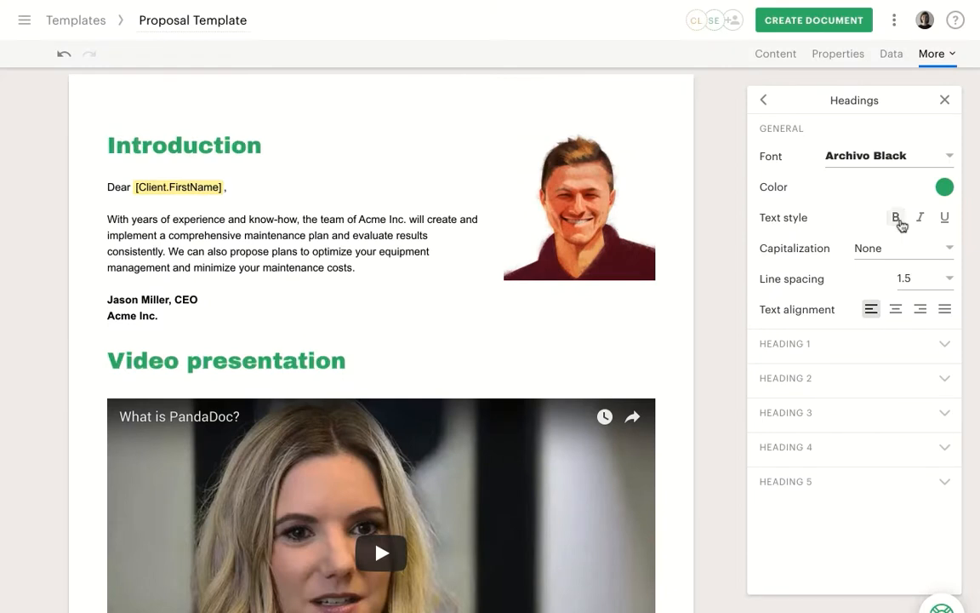
Set the theme's Heading 1 font size to 36 and return to the theme customization
click(859, 344)
click(934, 408)
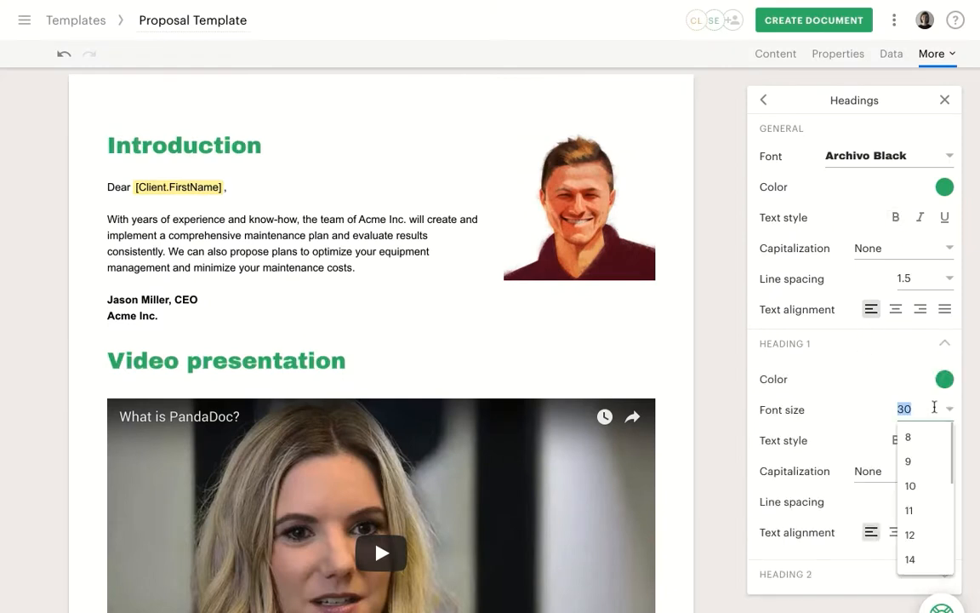
scroll(934, 494, down, 3)
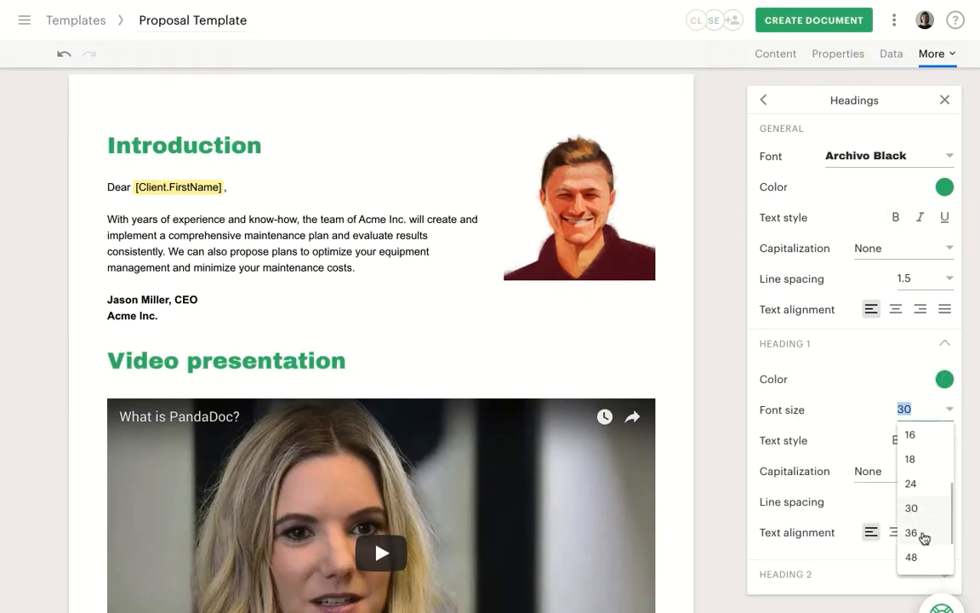
click(923, 534)
click(763, 100)
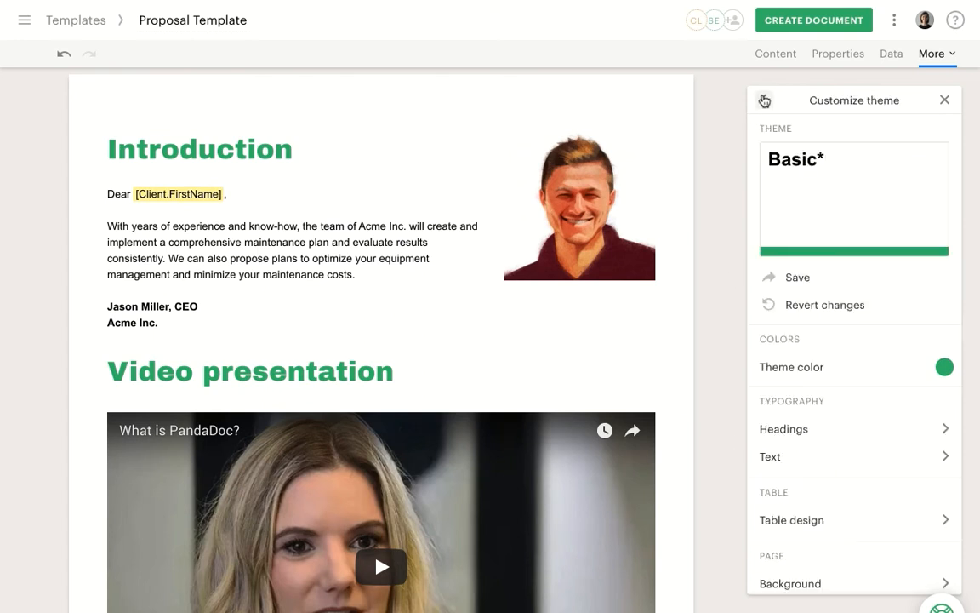
Set the theme's normal text to Helvetica with font size 16 and return to the theme customization
click(812, 455)
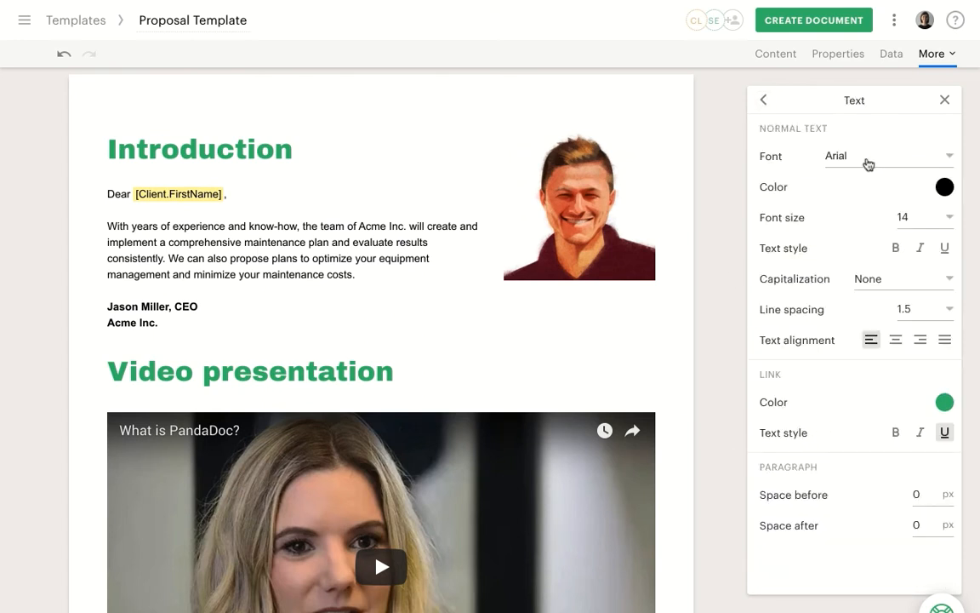
click(868, 164)
click(866, 240)
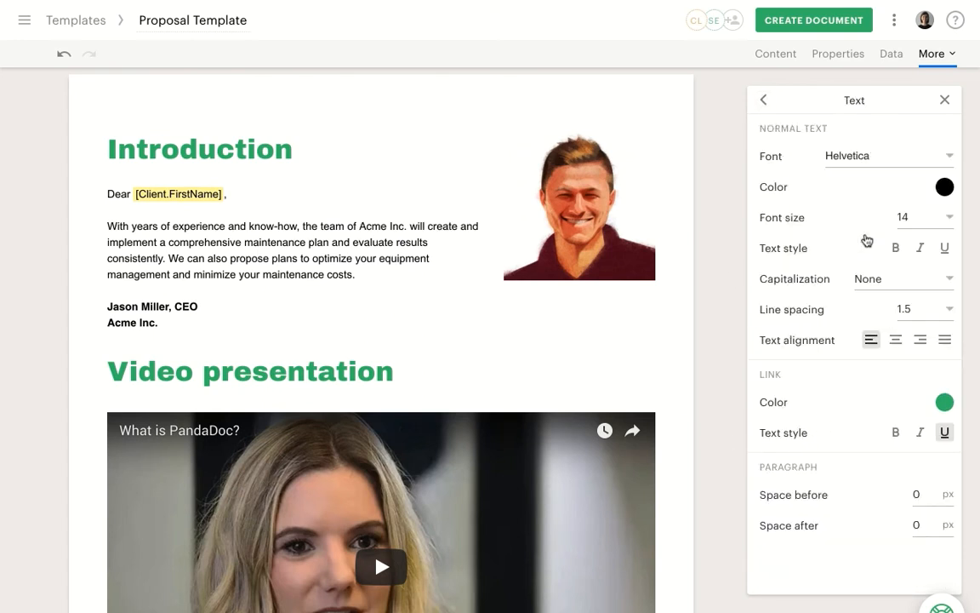
click(919, 218)
scroll(924, 309, down, 2)
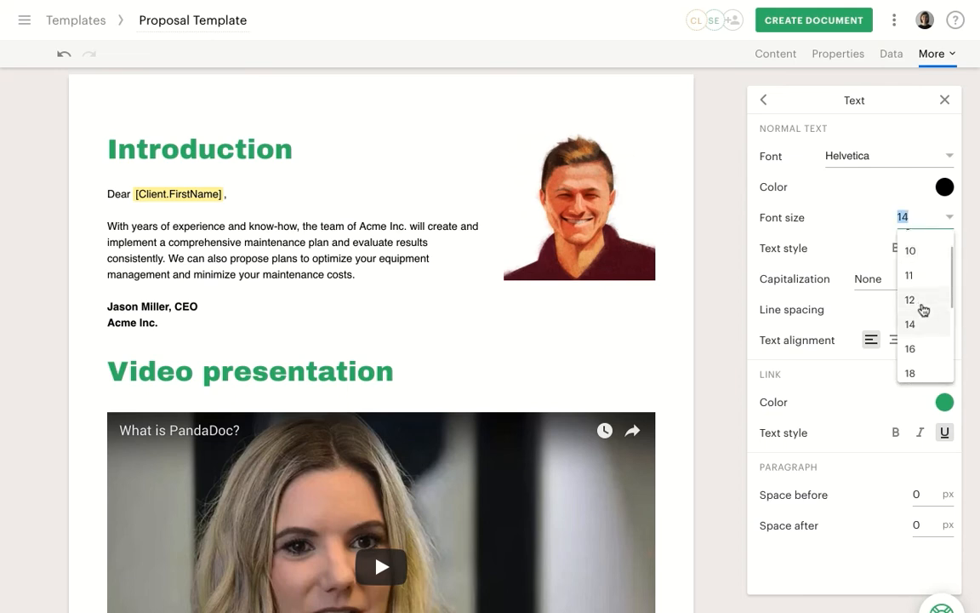
click(923, 346)
click(764, 101)
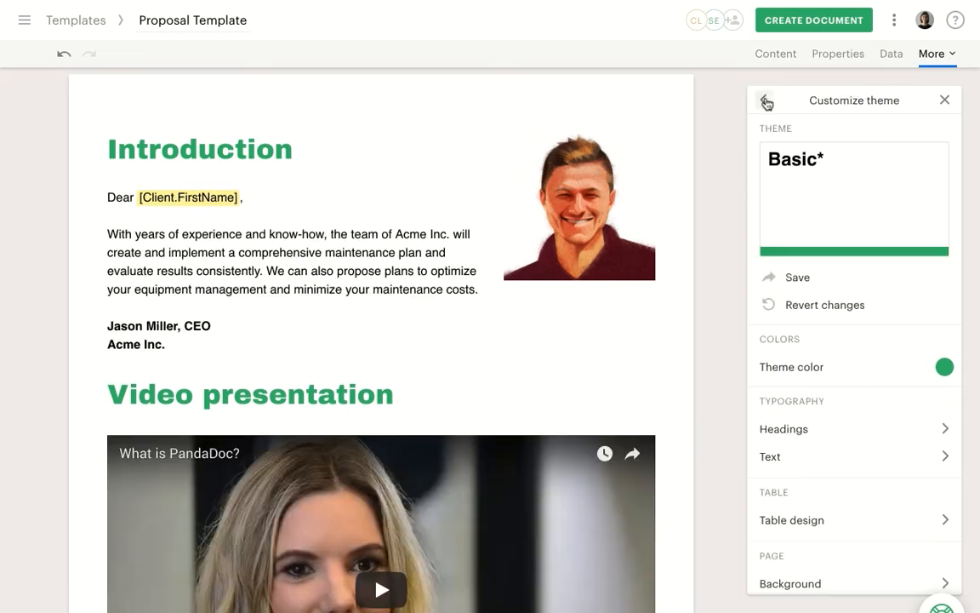
Widen the Name column of the pricing table slightly
scroll(668, 350, down, 10)
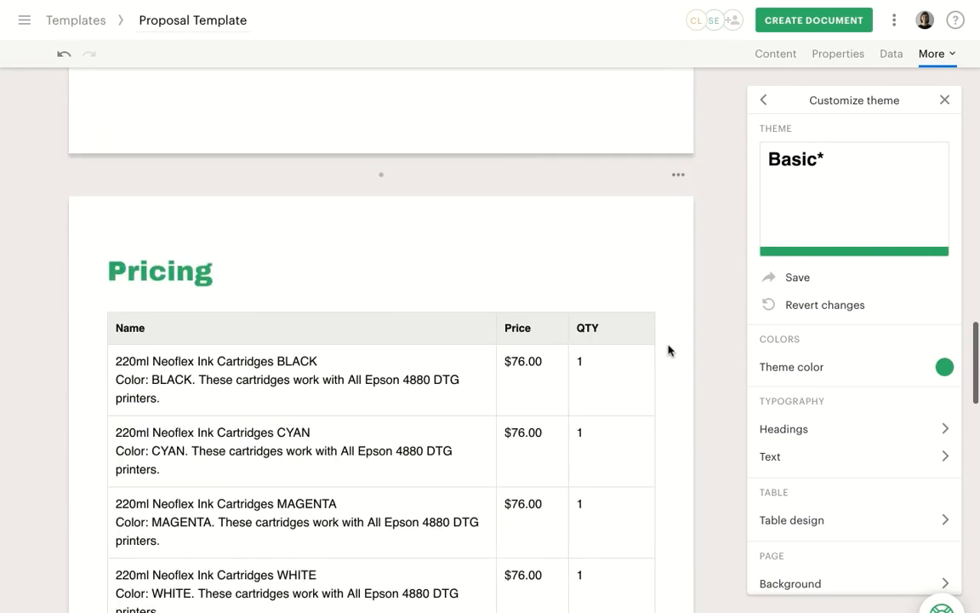
drag(497, 154, 520, 153)
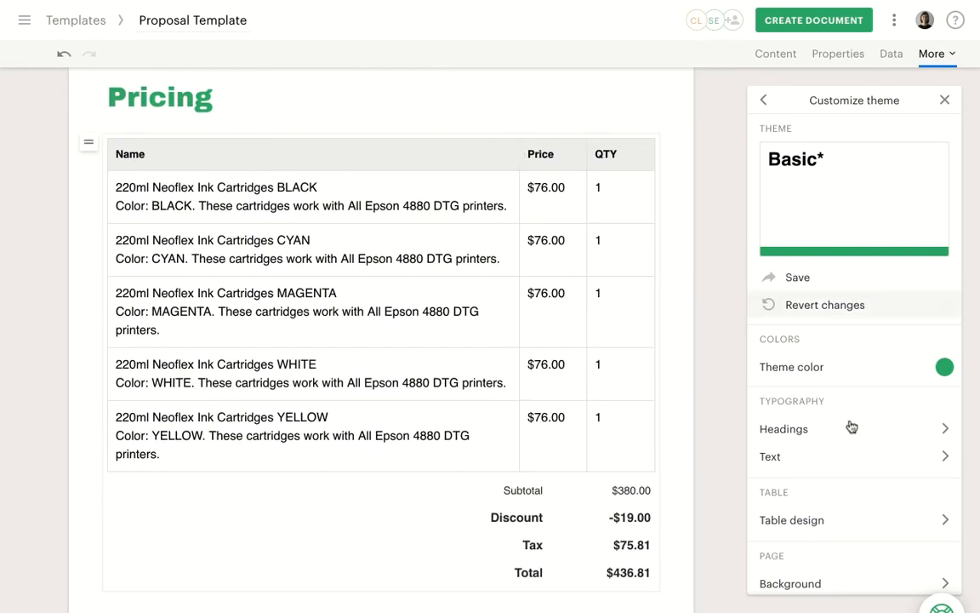
In the theme's table design, remove the header background color and set the header text color to green #47B972
scroll(866, 464, down, 1)
click(855, 484)
click(943, 158)
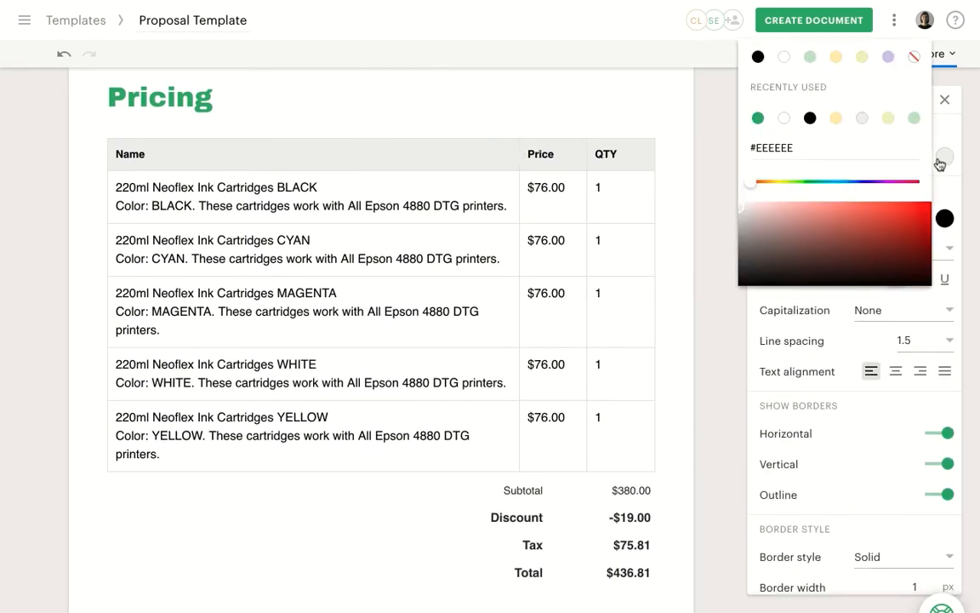
click(913, 62)
click(945, 218)
click(758, 180)
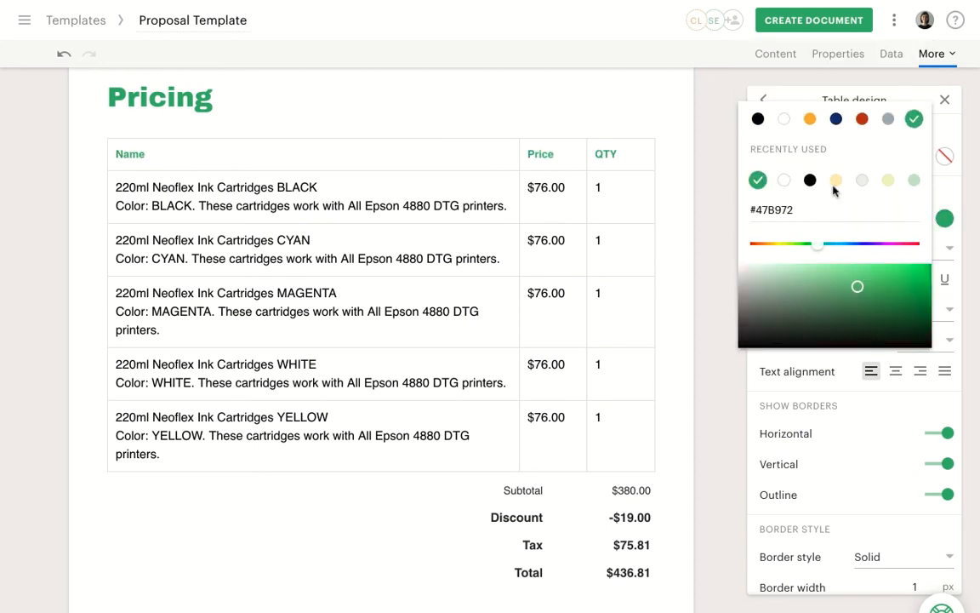
click(940, 186)
Set the table header typography to font size 12 and UPPER CASE capitalization
click(924, 252)
click(915, 371)
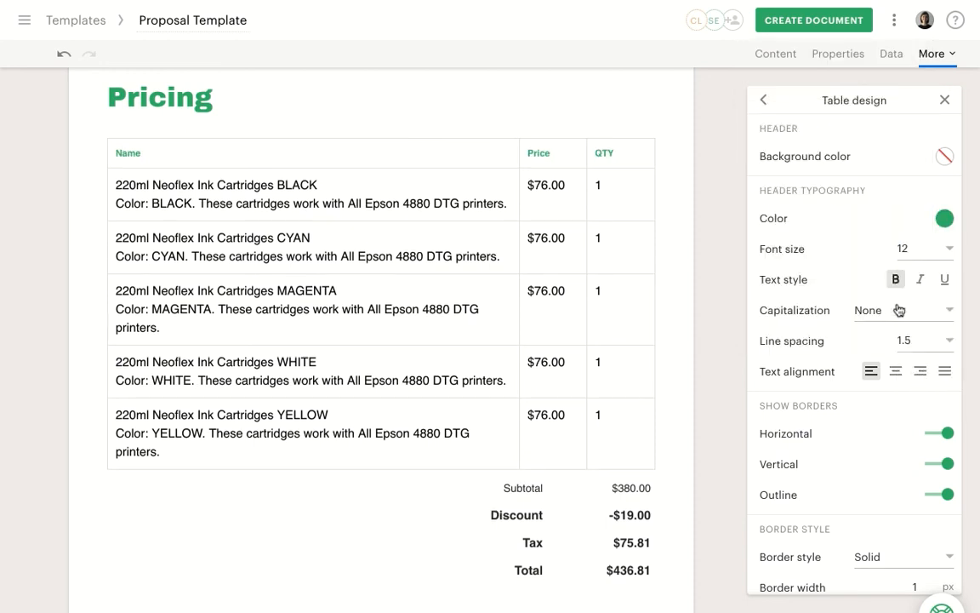
click(900, 310)
click(900, 349)
Turn off the vertical and outline borders in the theme's table design
click(939, 464)
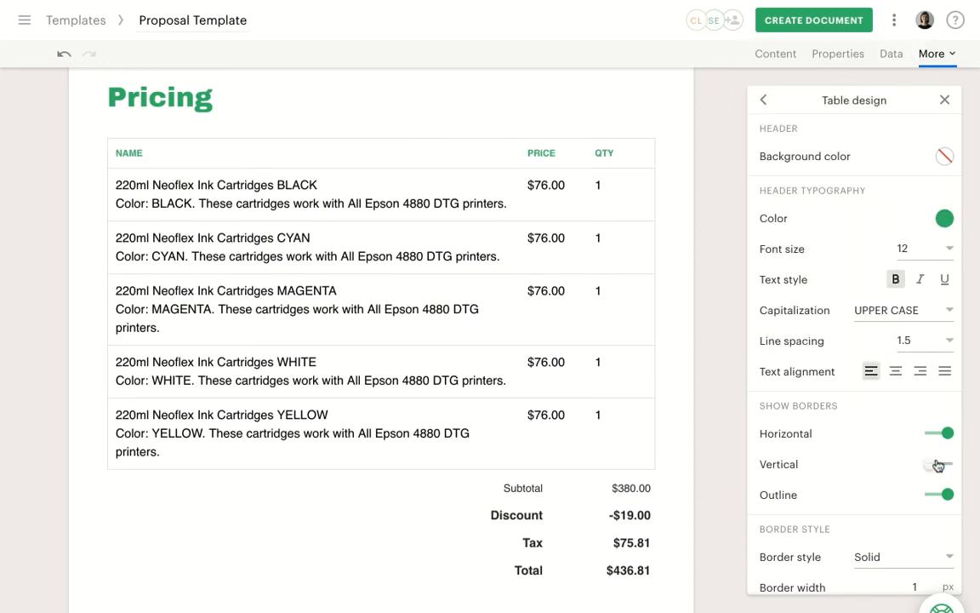
click(935, 495)
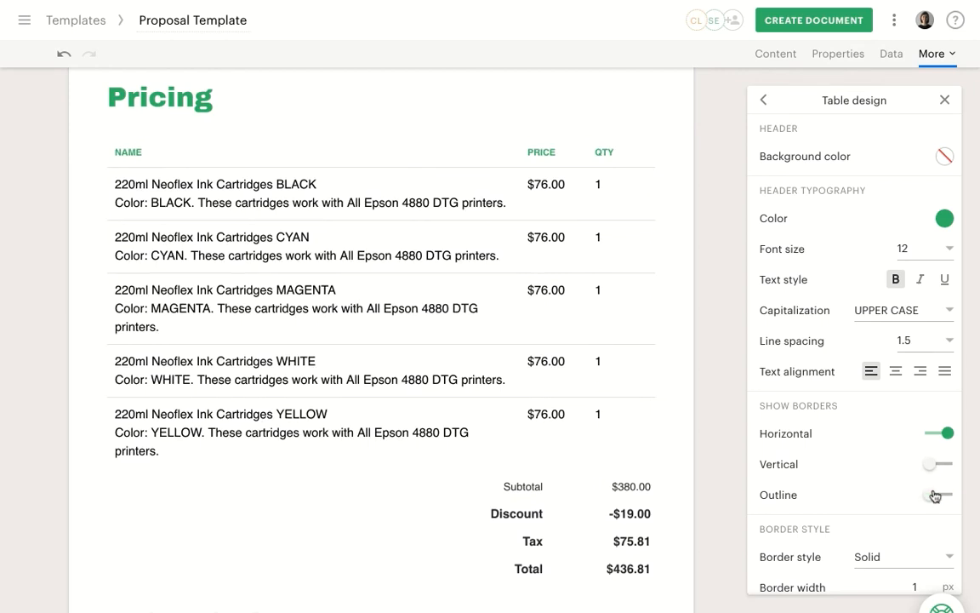
Fill the "Client approval/changes" row of the Timeline table with light yellow #FFECB3
scroll(681, 451, down, 10)
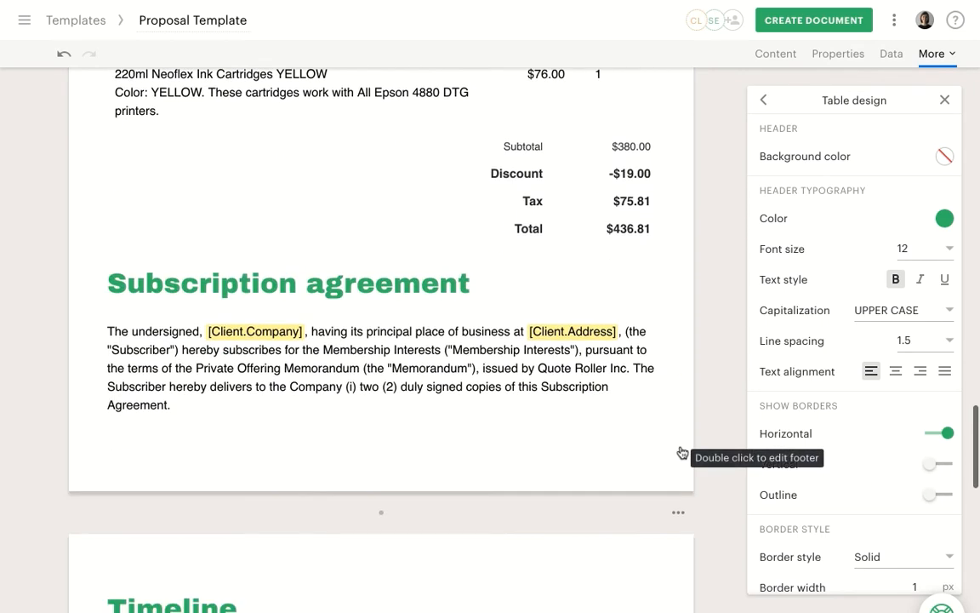
scroll(681, 451, down, 2)
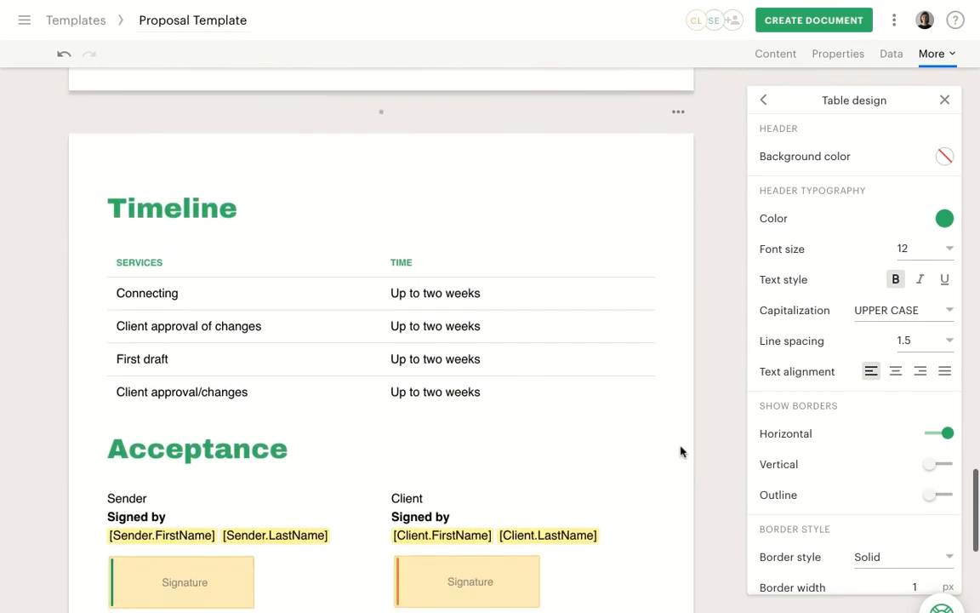
click(272, 395)
click(105, 393)
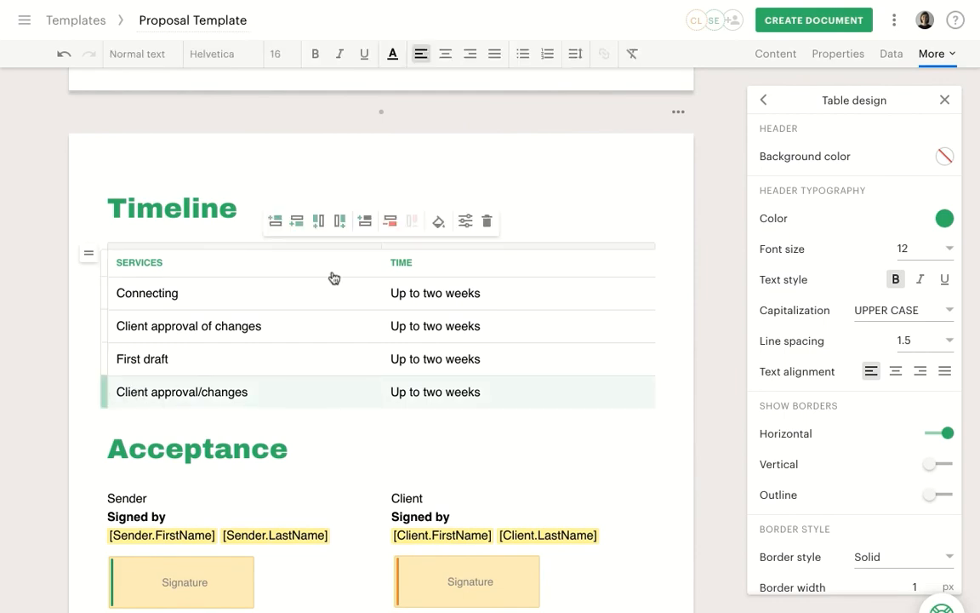
click(438, 222)
click(524, 315)
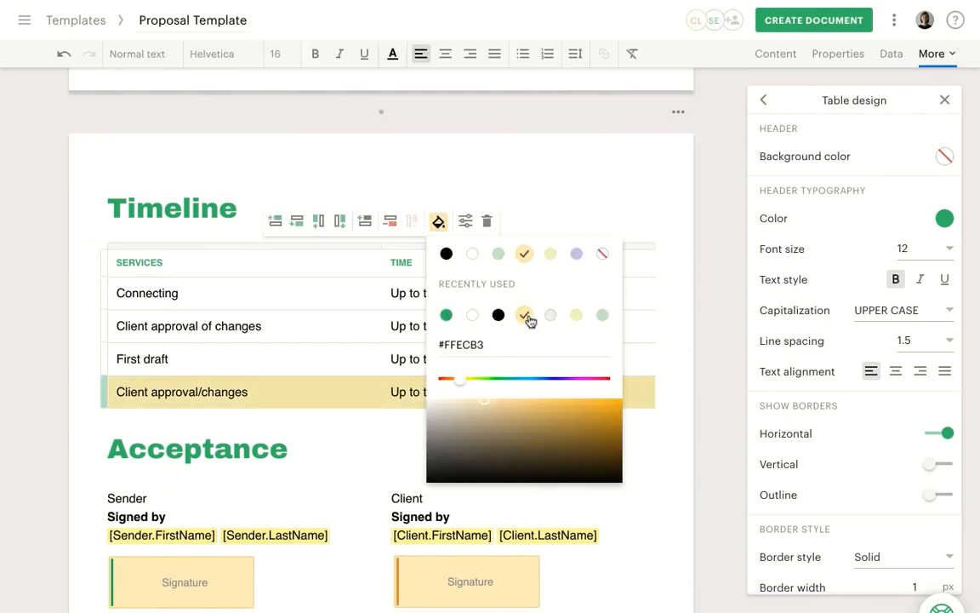
Open the Pricing page's settings and set its background color to light yellow #FFECB3
scroll(674, 333, up, 10)
scroll(675, 334, up, 5)
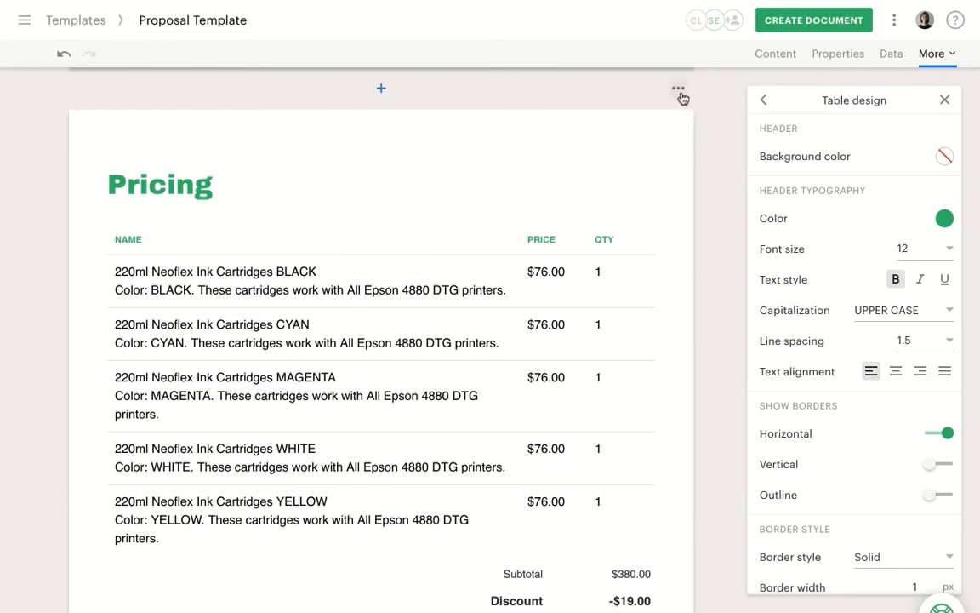
click(679, 89)
click(681, 118)
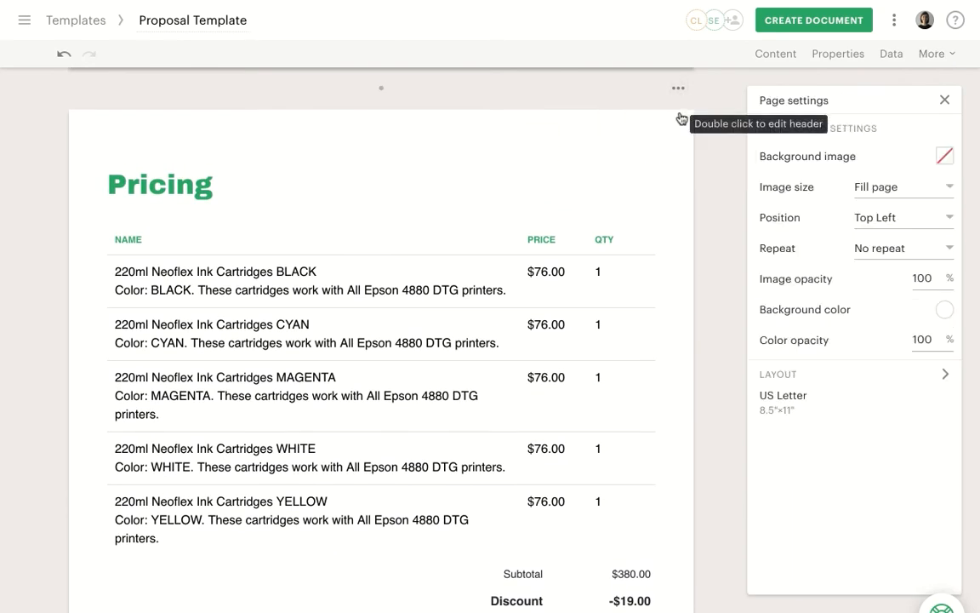
click(944, 312)
click(758, 272)
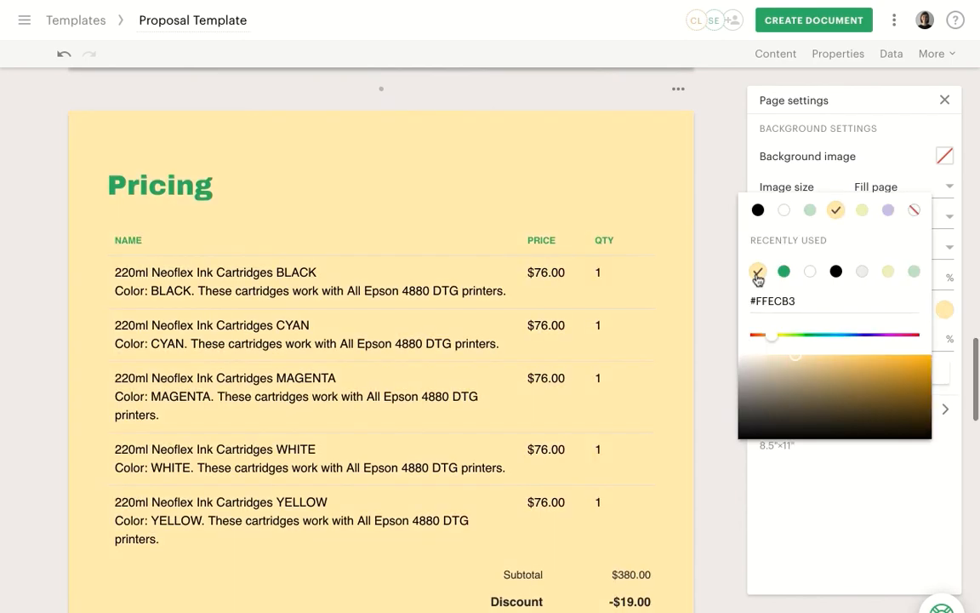
Change the Pricing heading's text color to black #000000 and deselect the heading
scroll(683, 241, down, 8)
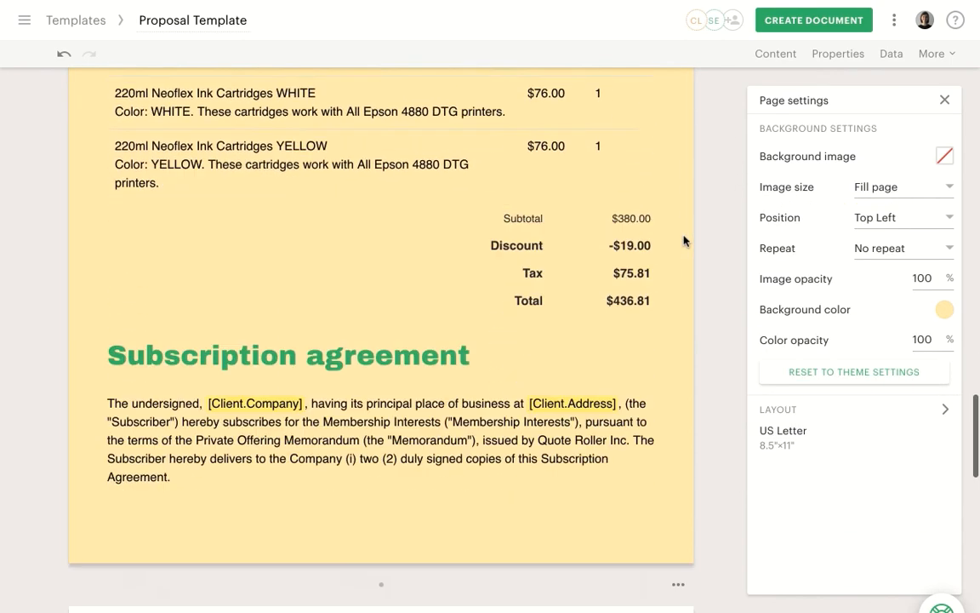
scroll(684, 242, up, 8)
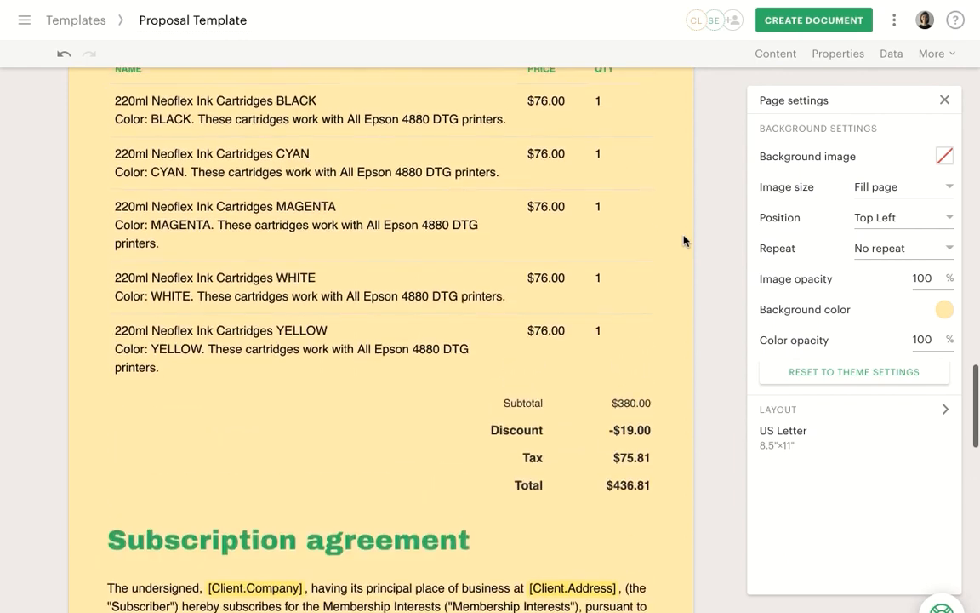
double_click(179, 145)
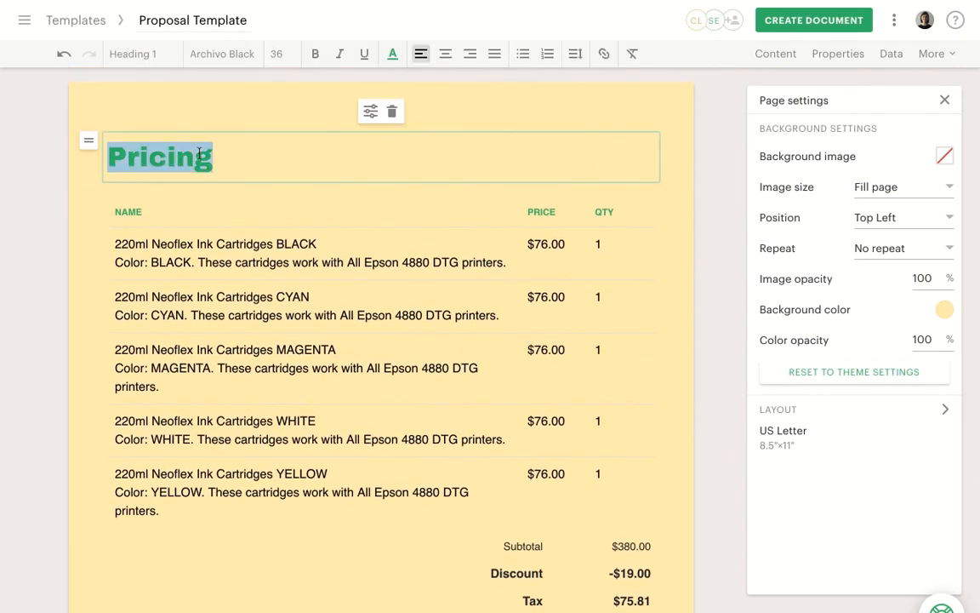
click(392, 53)
click(401, 114)
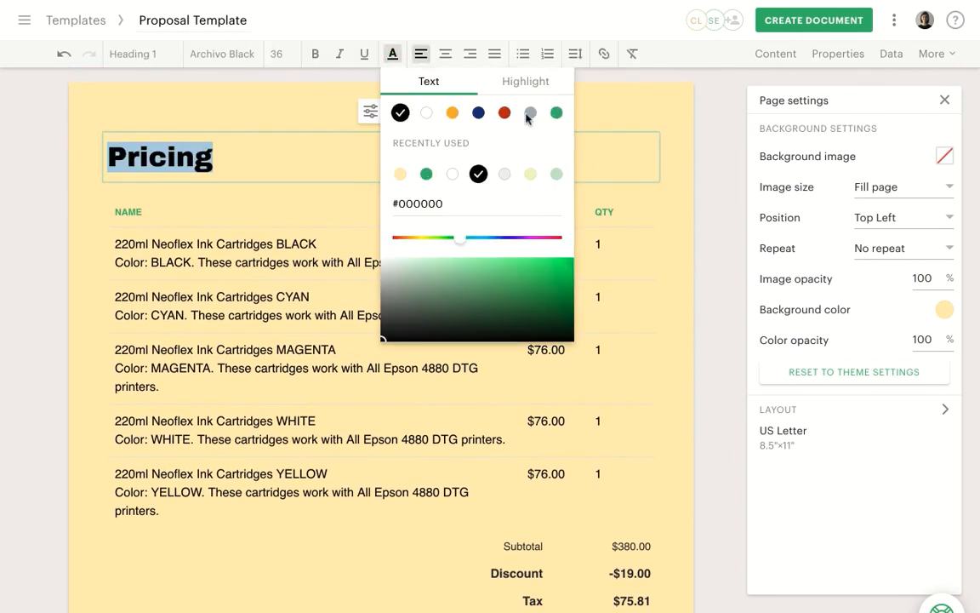
click(677, 148)
Upload a file about electronic signatures after the Acceptance page and delete its Introduction page
scroll(685, 252, down, 12)
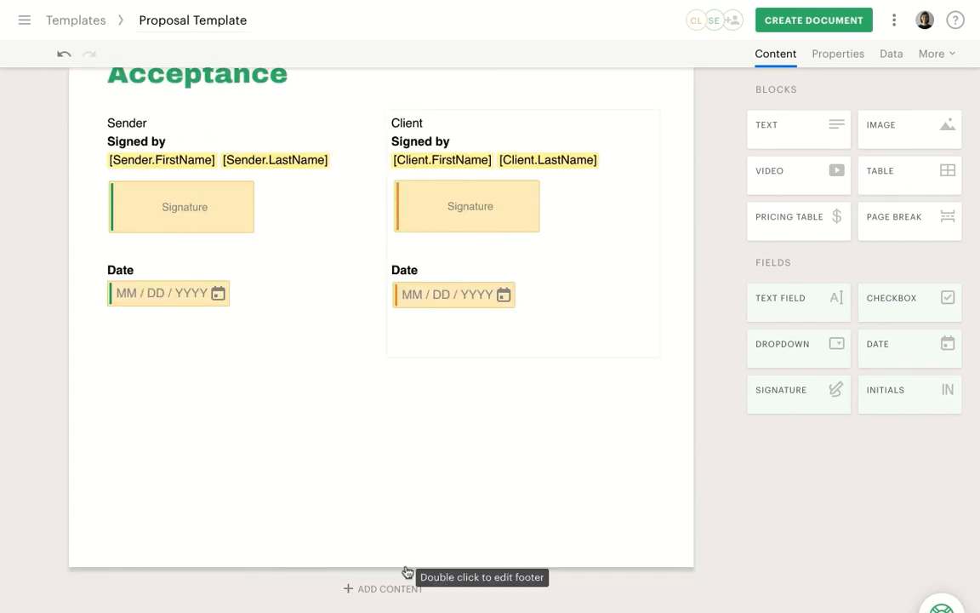
click(388, 589)
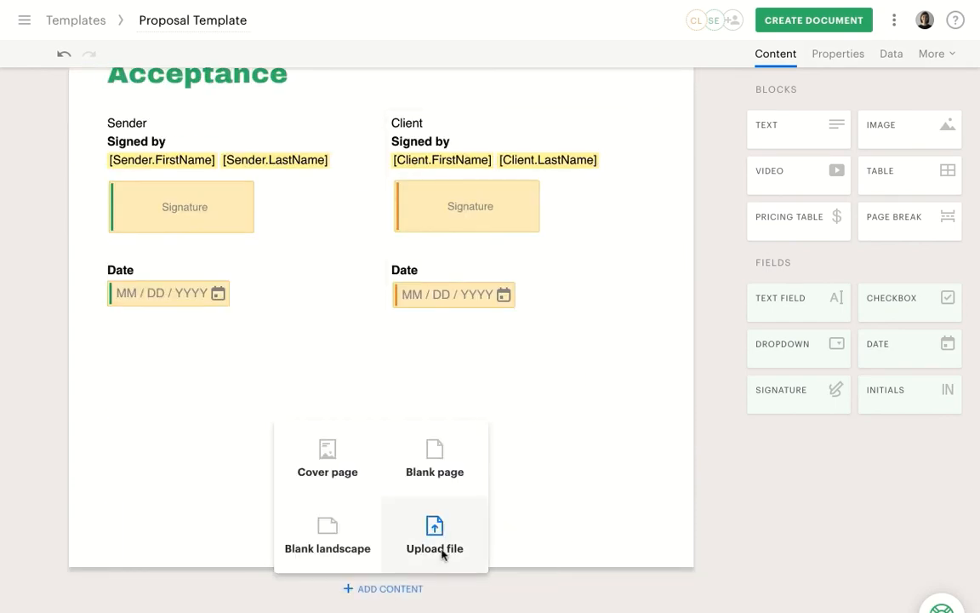
click(435, 544)
drag(462, 24, 481, 171)
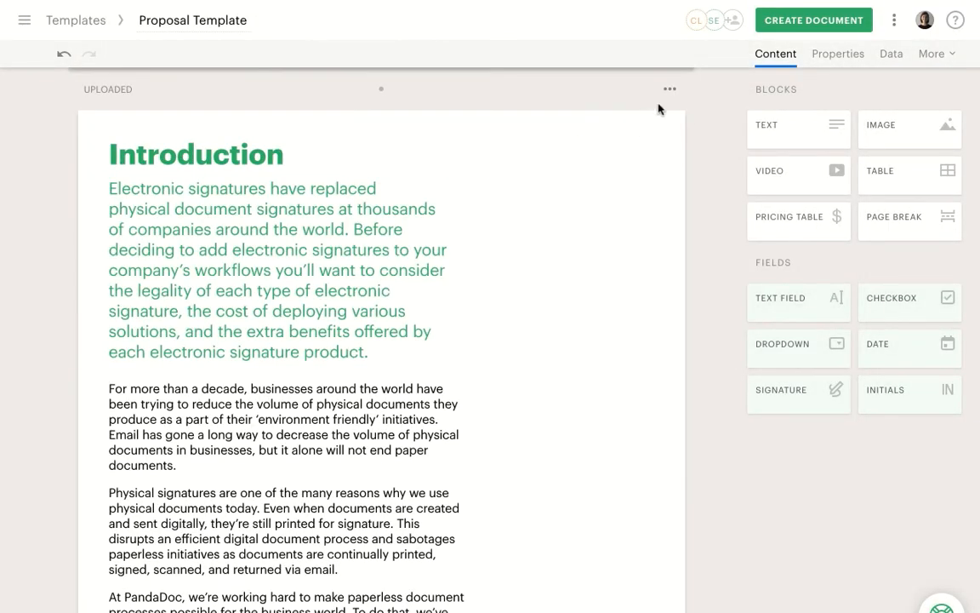
click(669, 90)
click(670, 165)
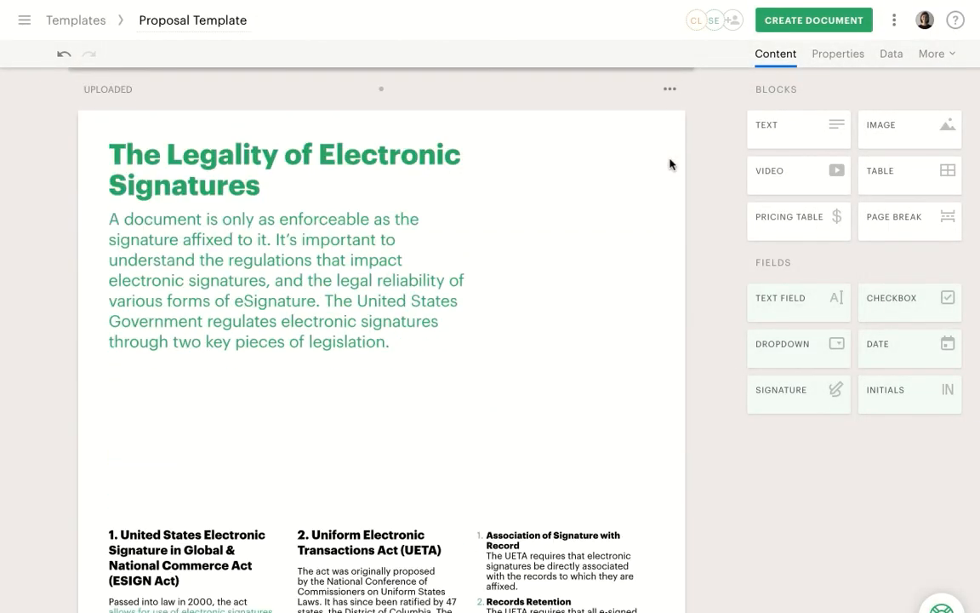
Add an image block above the ESIGN Act column of the uploaded page, fill it with the signing-pen icon and shrink it to fit the blank space
scroll(614, 329, down, 5)
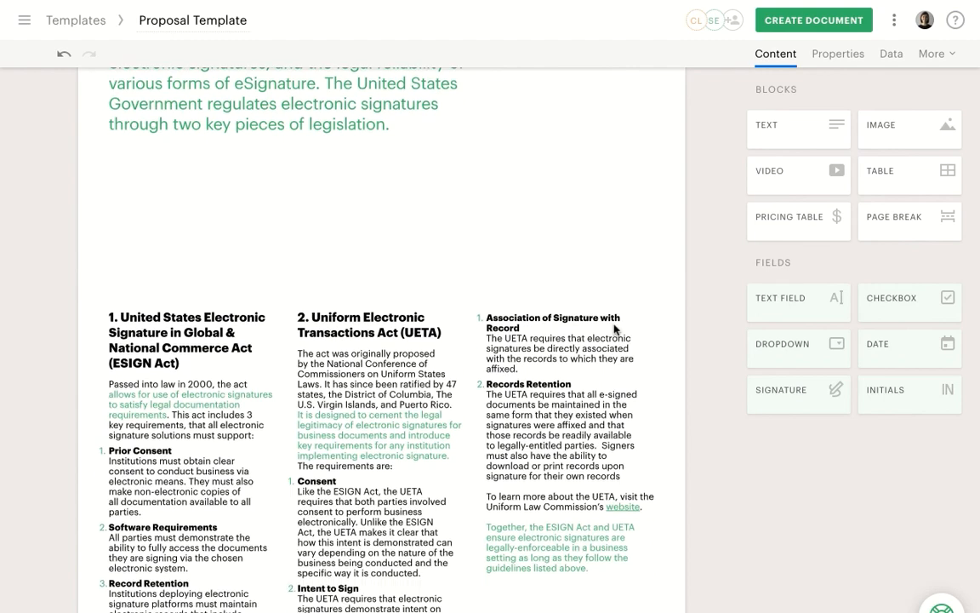
drag(897, 136, 109, 194)
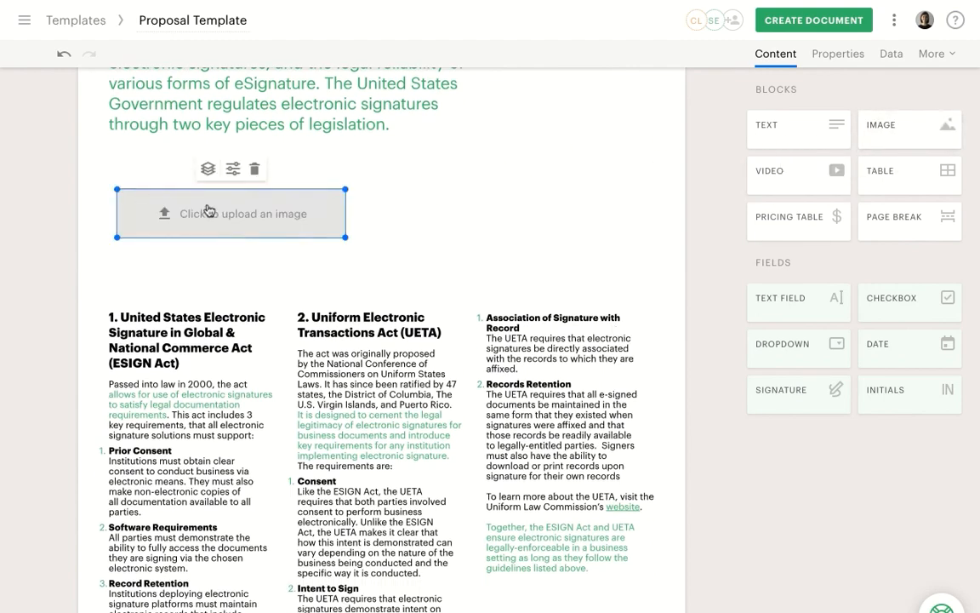
click(218, 214)
drag(559, 94, 568, 227)
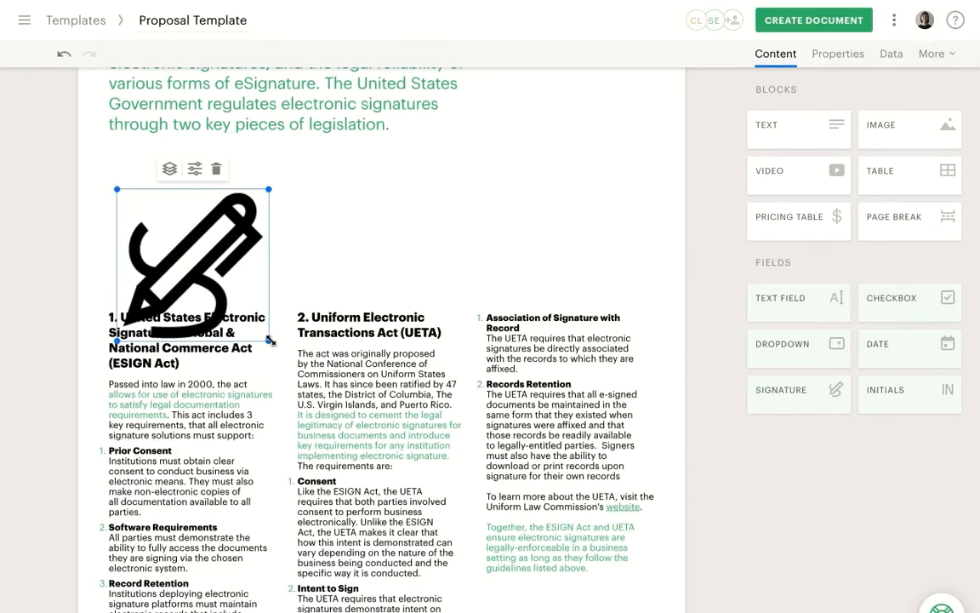
drag(270, 342, 200, 258)
click(212, 234)
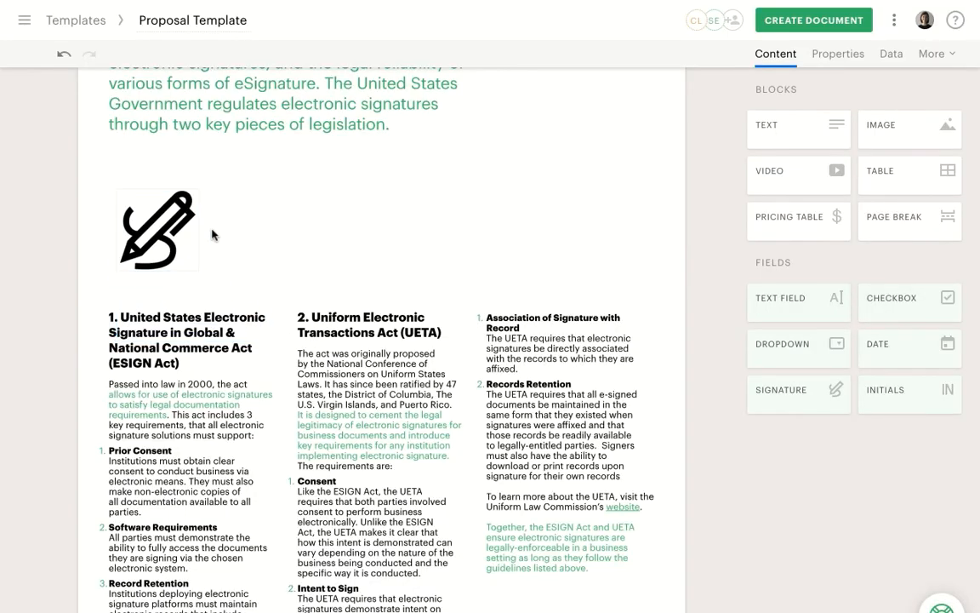
Go back to the template's cover page
scroll(212, 234, up, 20)
scroll(212, 234, up, 5)
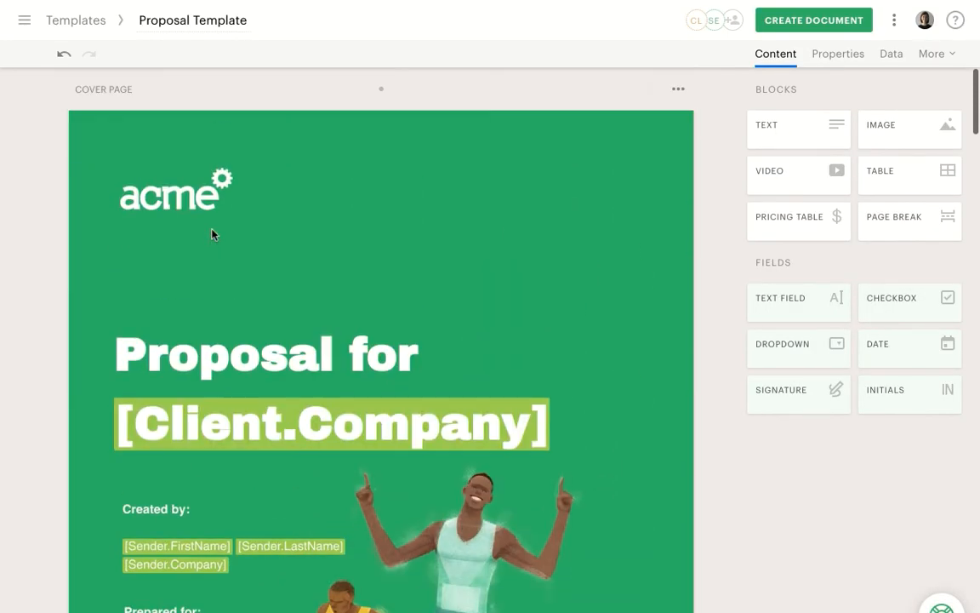